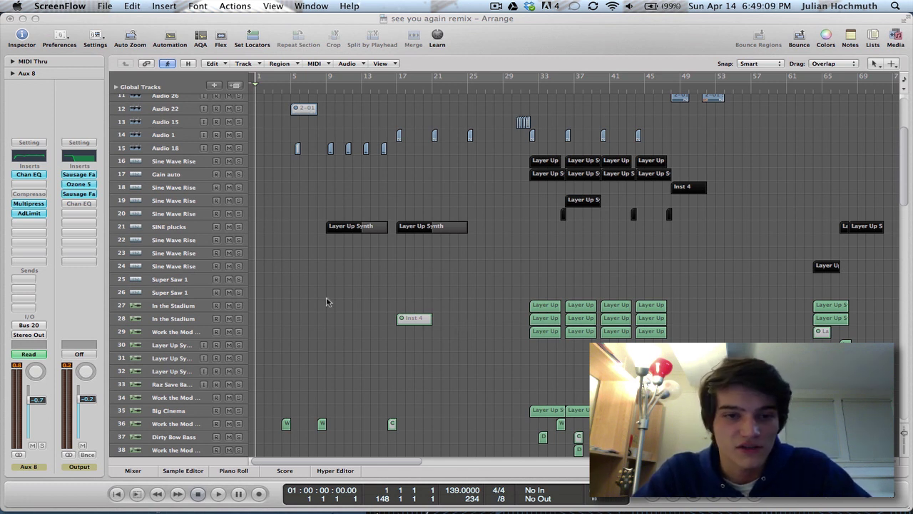
Locate the drum tracks from track 61 downward and examine their opening regions up to about bar 17.
scroll(326, 301, "down", 6)
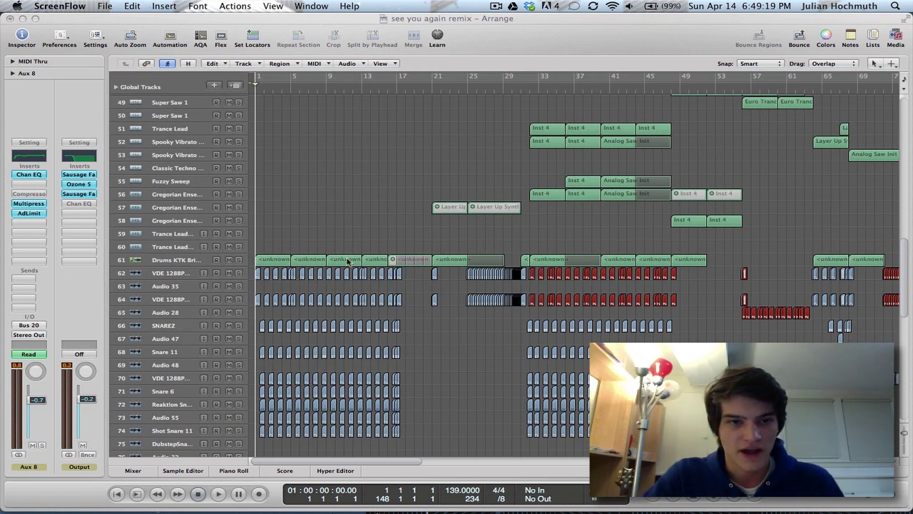
left_click_drag(424, 438, 311, 221)
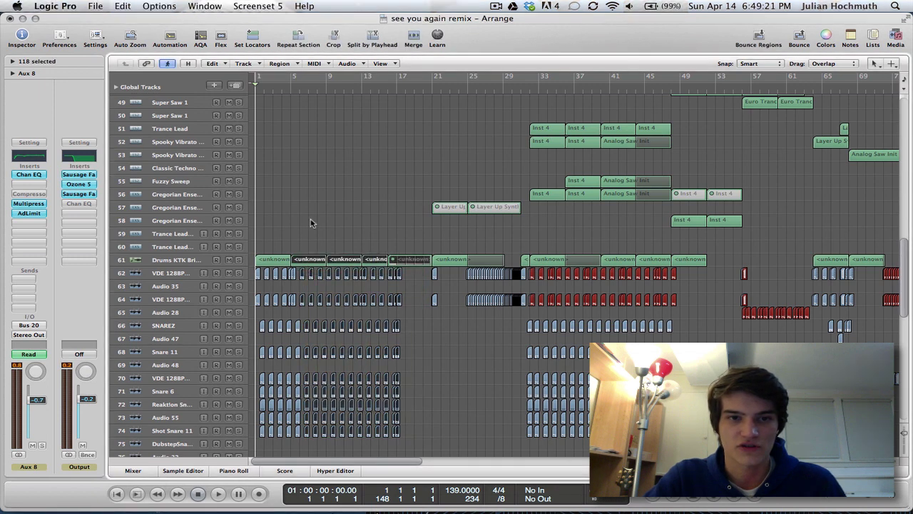
left_click(311, 217)
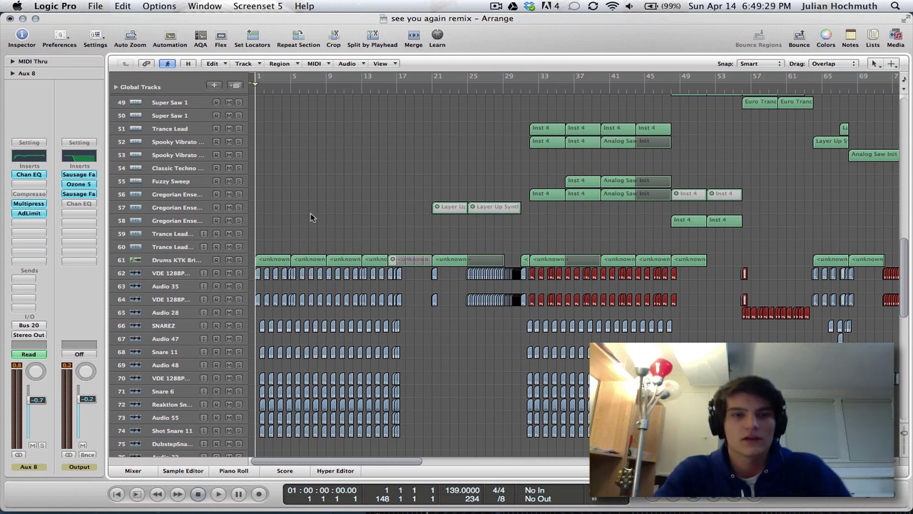
key("ctrl+alt+Right")
key("ctrl+alt+Right")
key("ctrl+alt+Right")
key("ctrl+alt+Right")
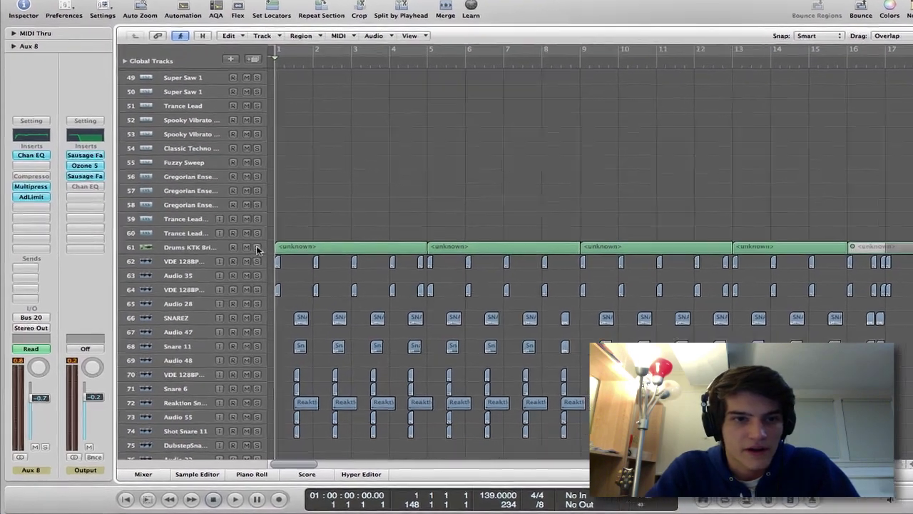
Solo the Drums KTK Bright Cymbals track and open its first region in the Piano Roll.
left_click(258, 247)
left_click(191, 248)
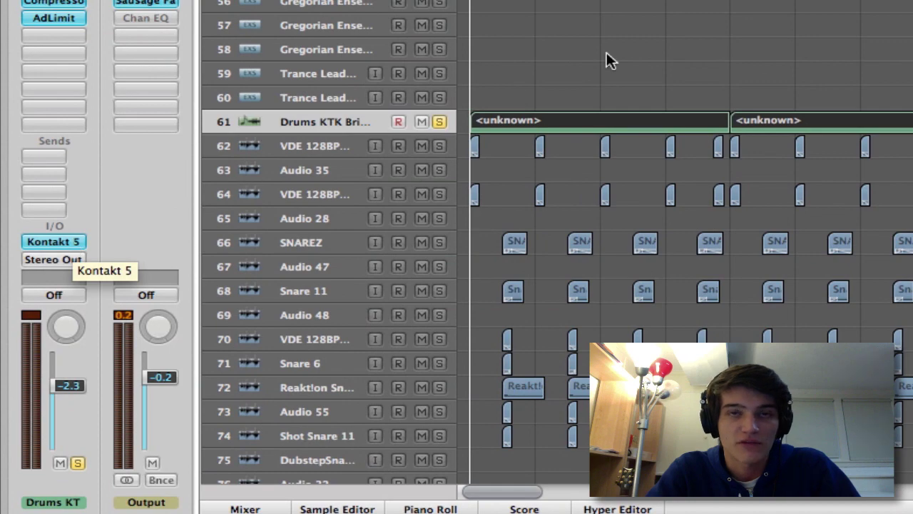
left_click(635, 24)
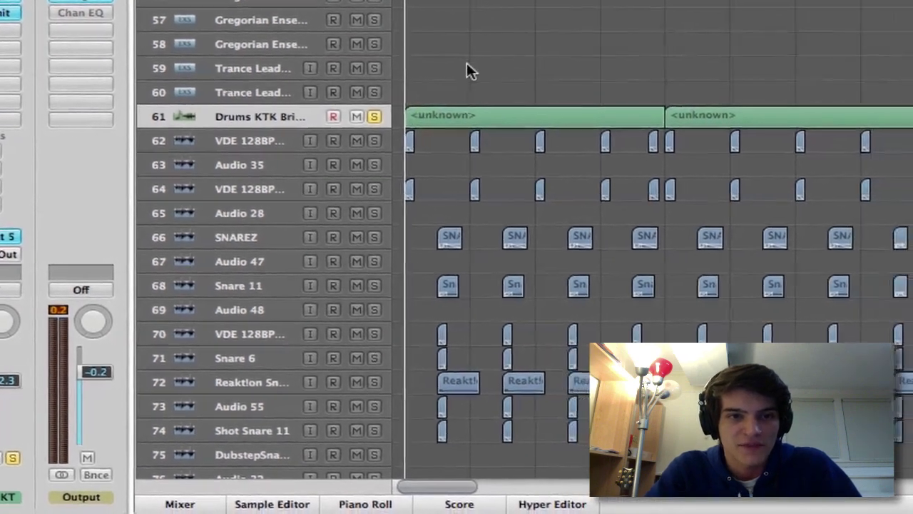
double_click(451, 116)
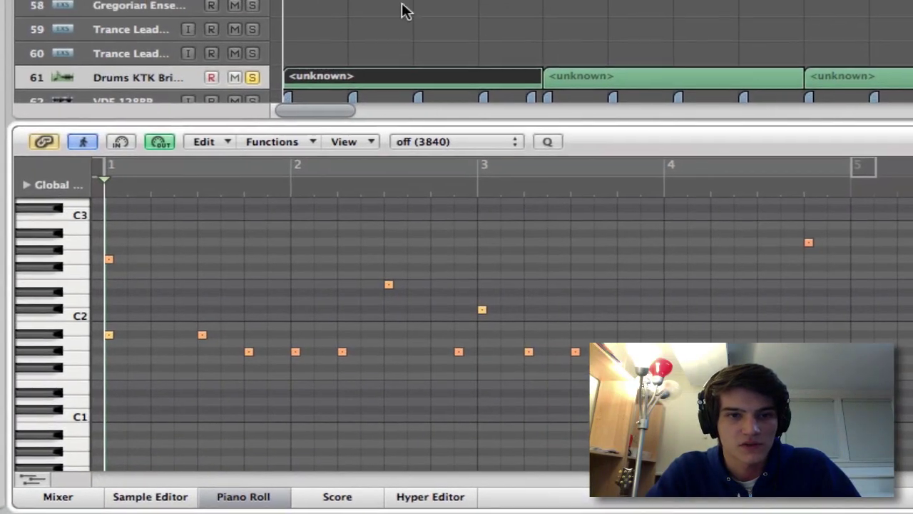
Turn off solo on the Drums KTK Bright Cymbals track and examine the Face To Face Kick and Neon Kick tracks.
scroll(405, 9, "down", 4)
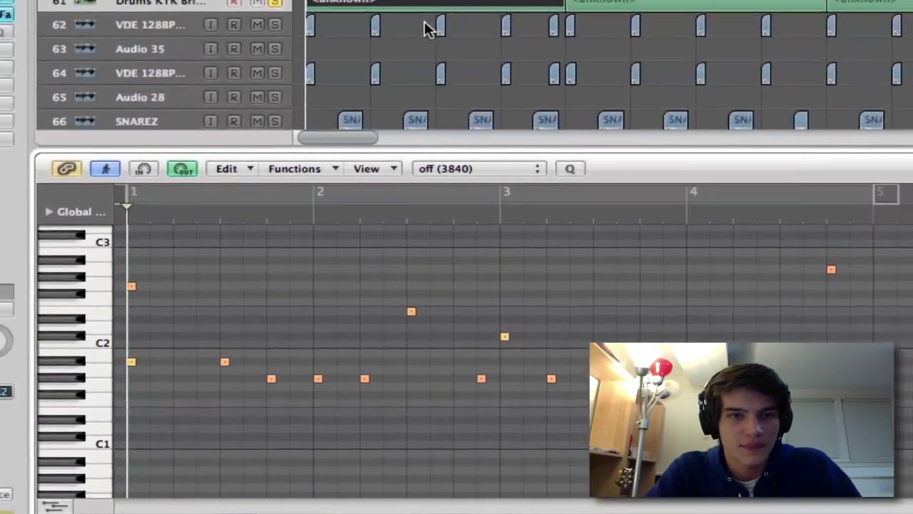
left_click(252, 78)
left_click_drag(496, 218, 390, 139)
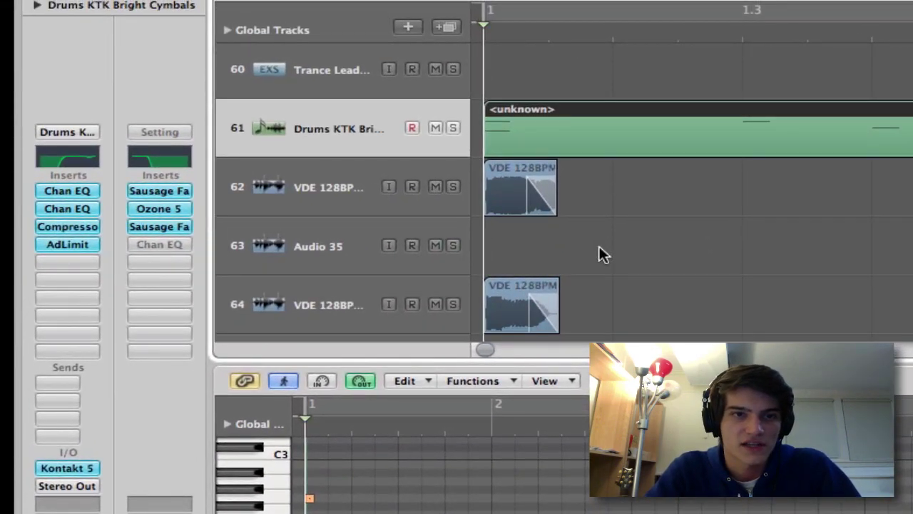
scroll(602, 255, "down", 1)
left_click(312, 180)
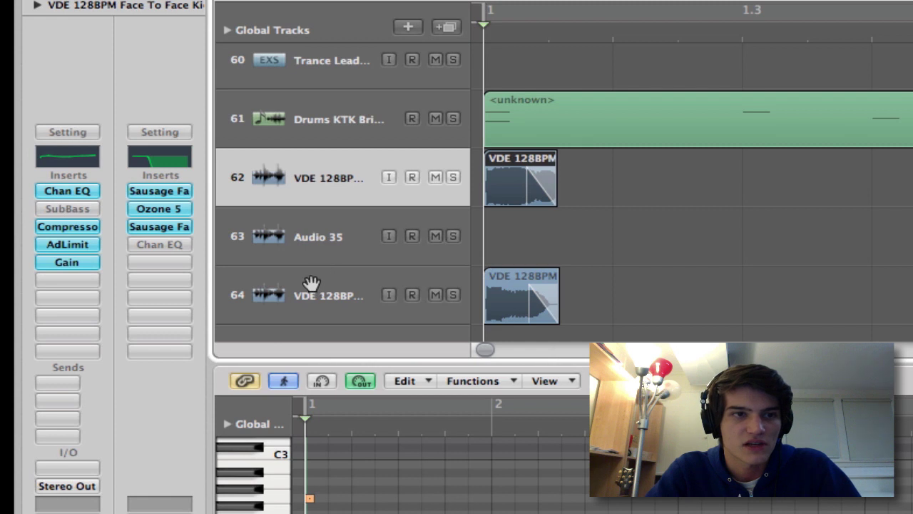
left_click(335, 298)
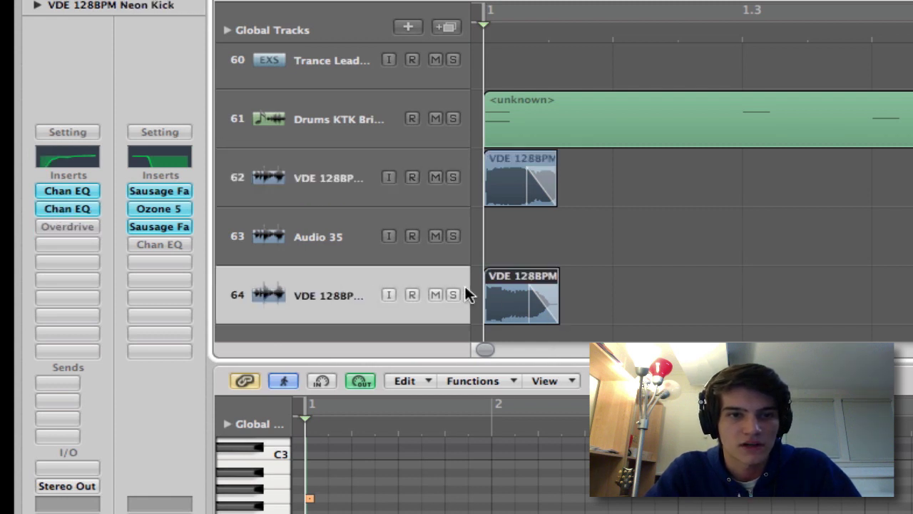
Close the Piano Roll and inspect the Snare 6 track together with the Bus 12 channel it sends to.
key("p")
scroll(604, 470, "down", 5)
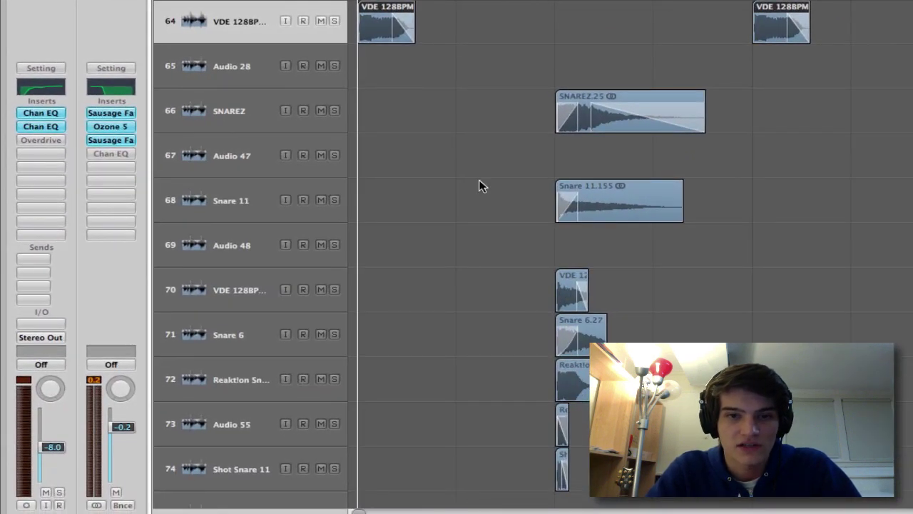
key("ctrl+Left")
left_click(228, 348)
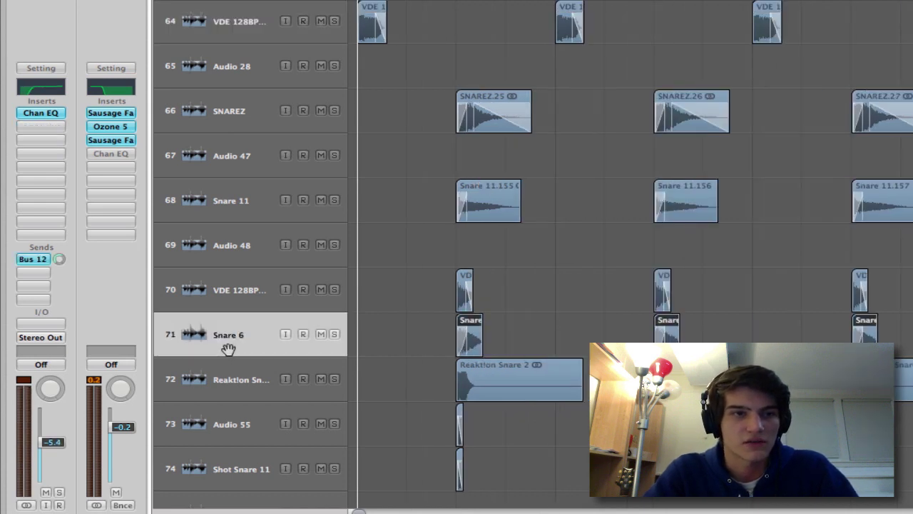
left_click(25, 259)
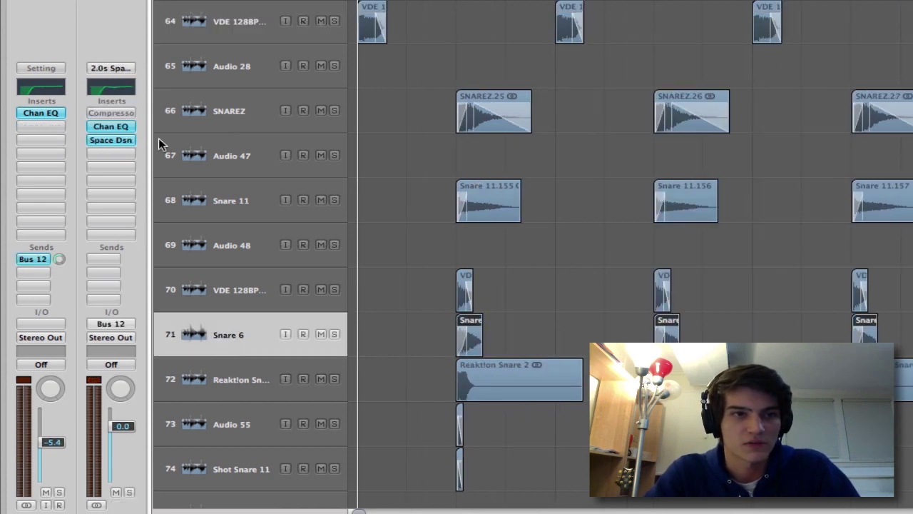
left_click(393, 323)
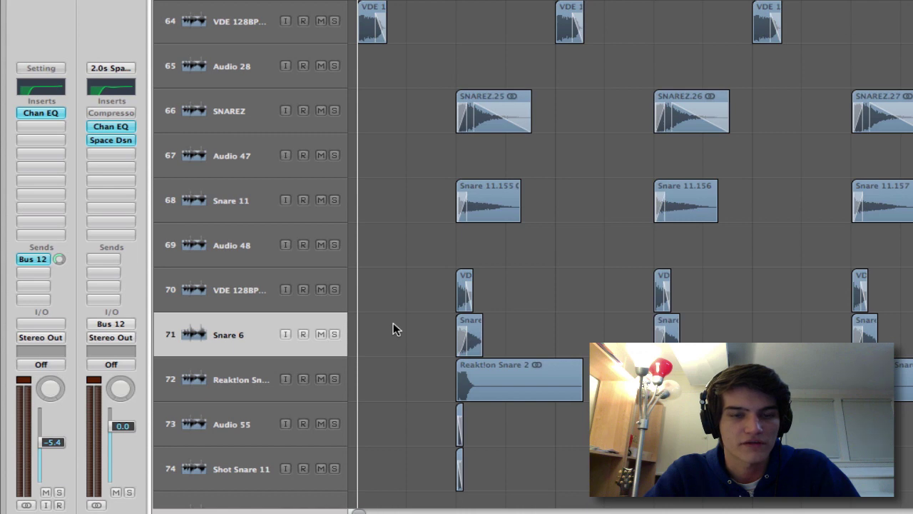
Set the cycle range from bar 1 to bar 5 and play the full drum section.
key("ctrl+alt+Up")
key("ctrl+alt+Up")
key("ctrl+alt+Up")
key("ctrl+alt+Up")
key("ctrl+alt+Up")
key("ctrl+alt+Up")
key("ctrl+alt+Up")
key("ctrl+alt+Up")
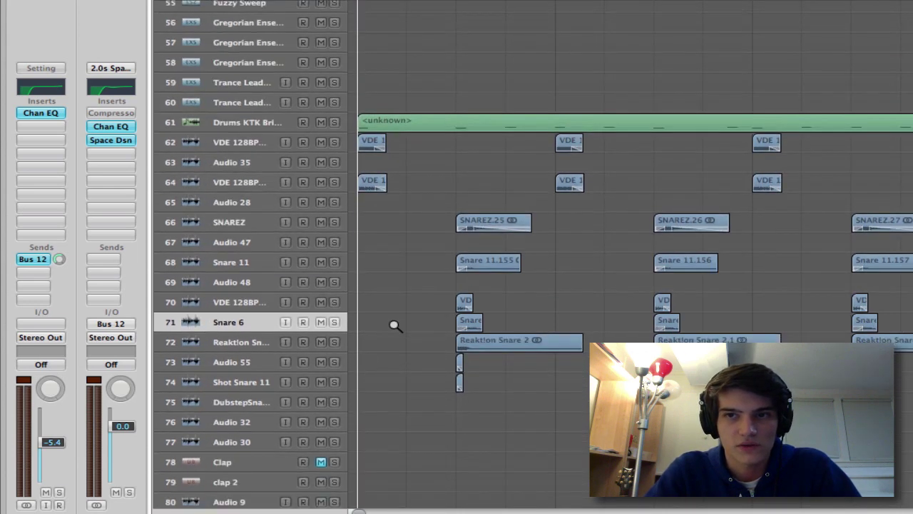
key("ctrl+alt+Up")
key("ctrl+alt+Left")
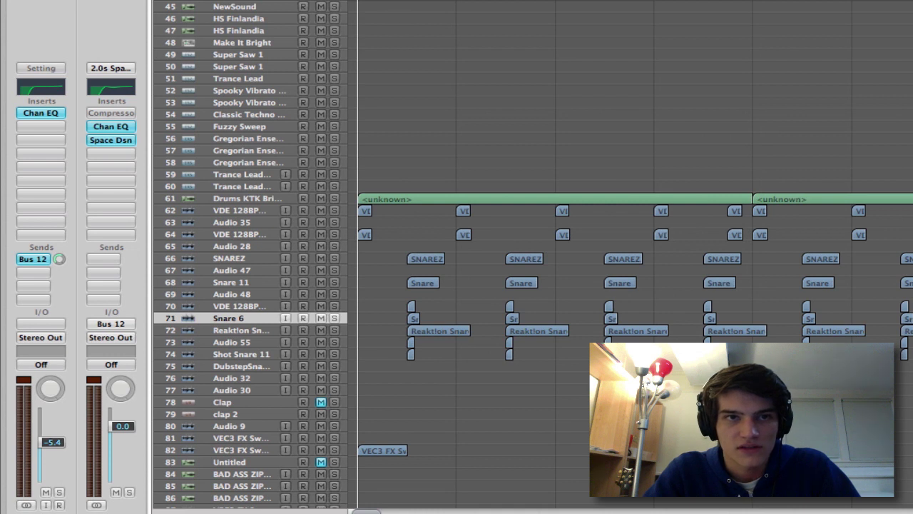
left_click_drag(358, 0, 758, 28)
key("space")
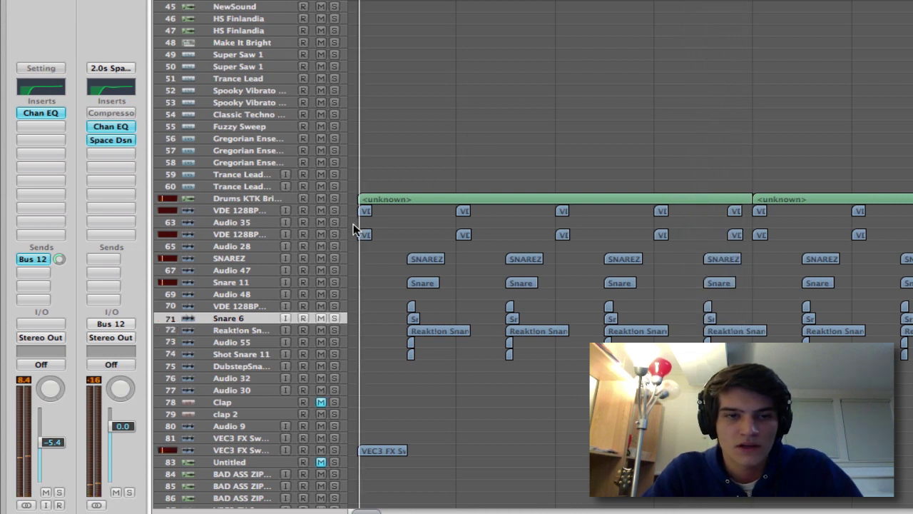
Listen to the Face To Face Kick track soloed and review its Compressor settings.
left_click(237, 211)
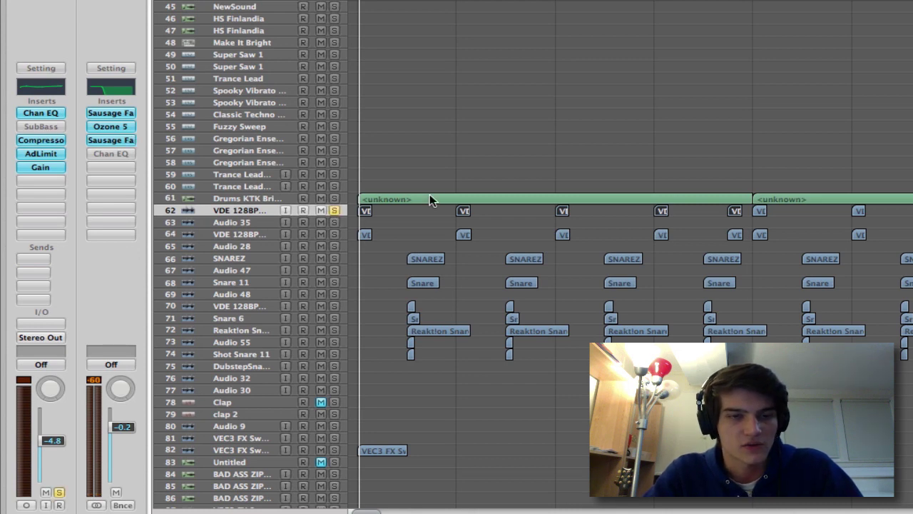
key("space")
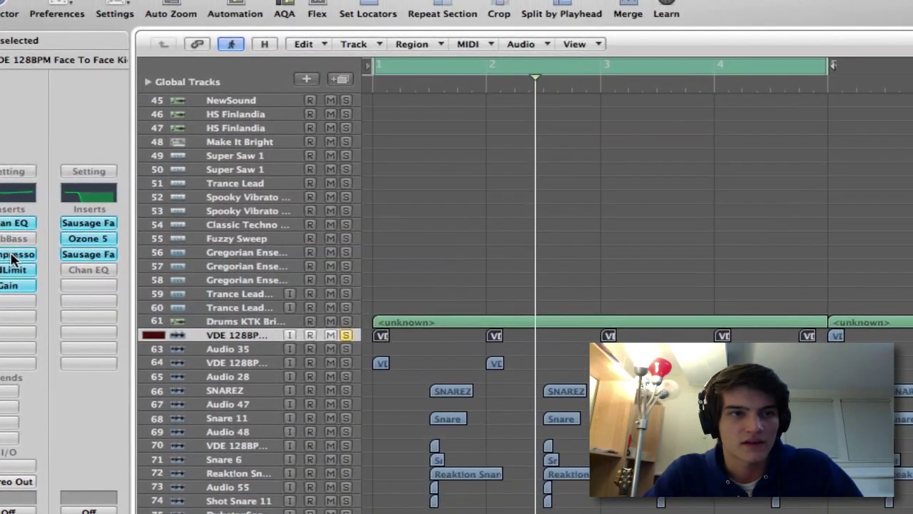
left_click(11, 258)
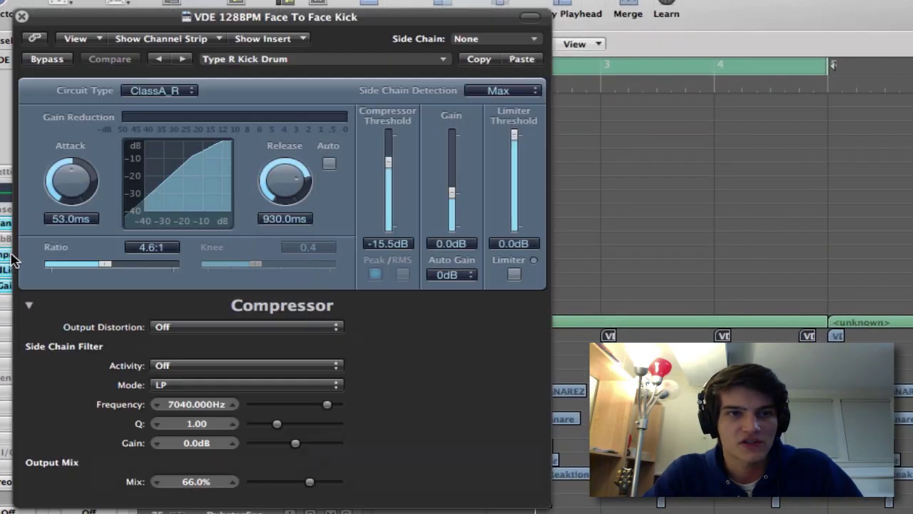
left_click(357, 66)
left_click(307, 67)
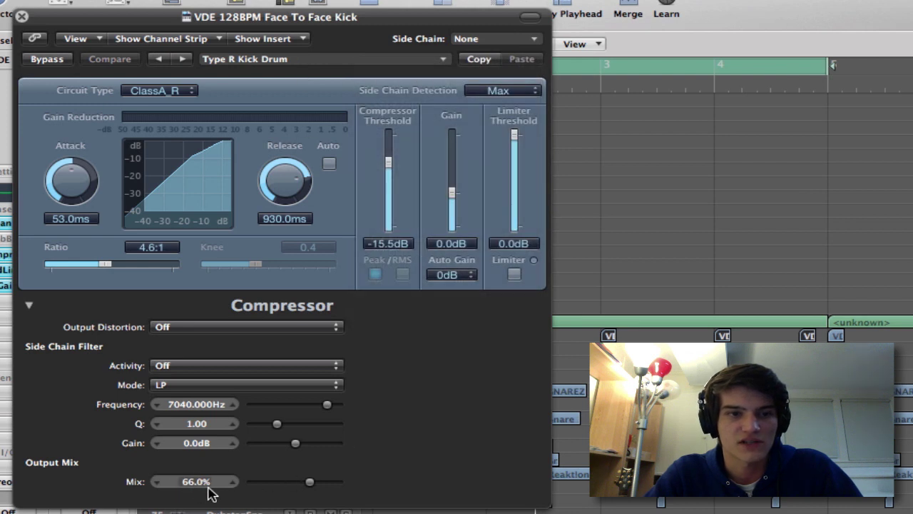
left_click(22, 17)
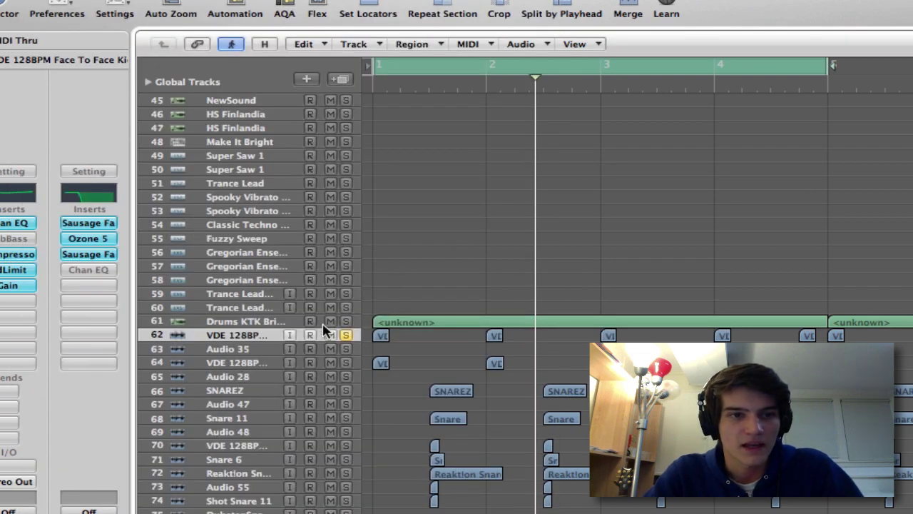
Switch the solo from the Face To Face Kick track to the Neon Kick track and listen to it.
left_click(255, 363)
left_click(345, 335)
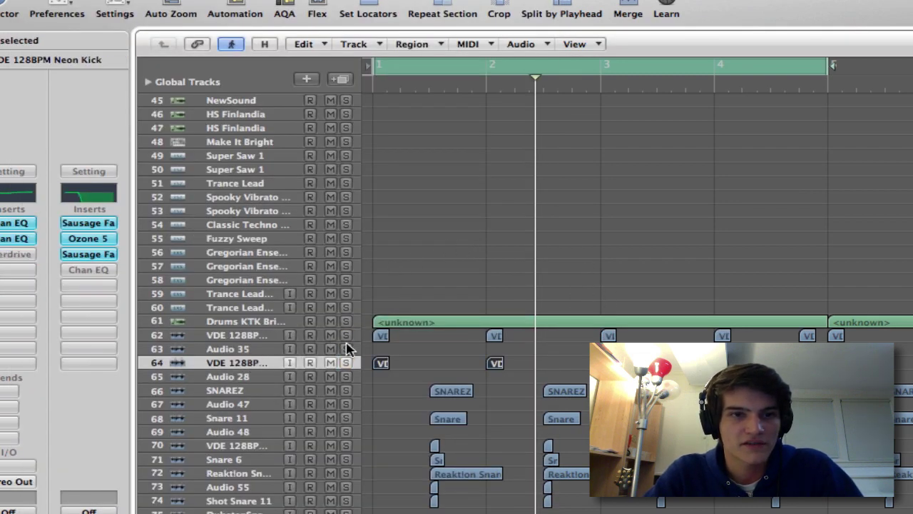
left_click(346, 363)
key("space")
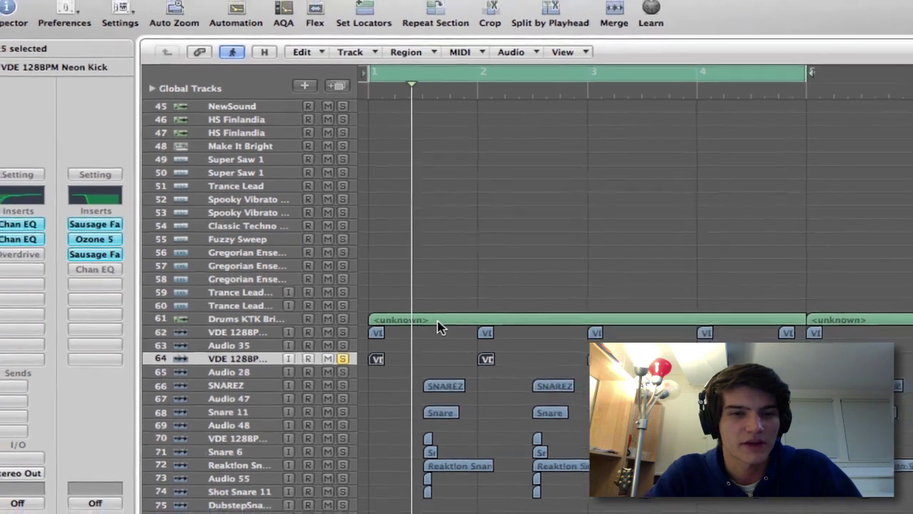
key("space")
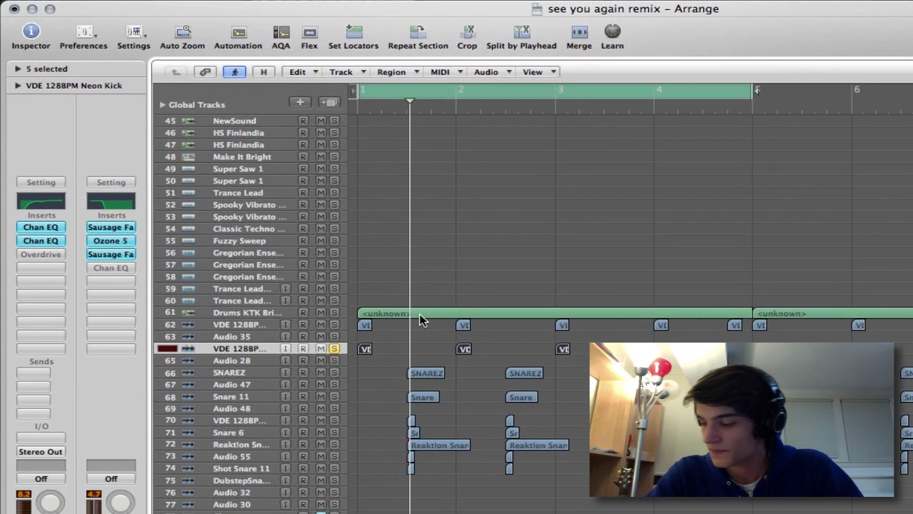
left_click(400, 341)
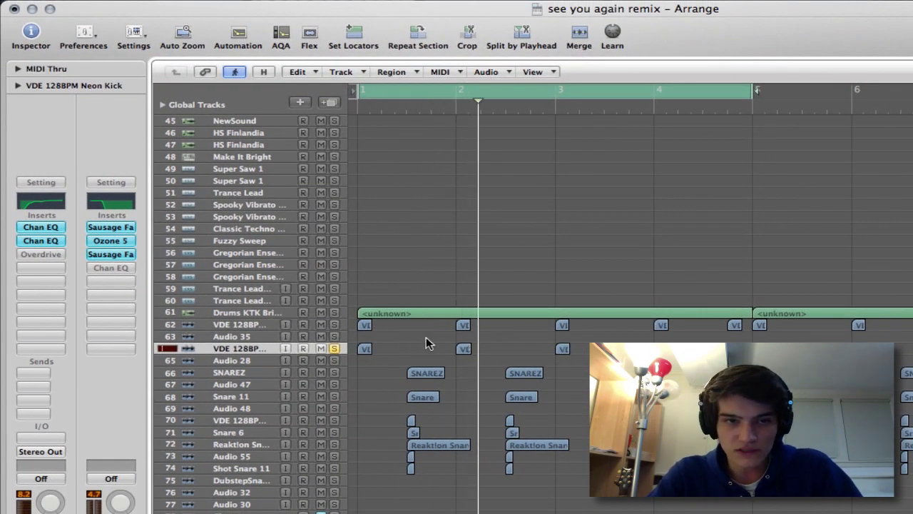
Set the fourth band of the Neon Kick's first Channel EQ to 485 Hz with -2.5 dB gain.
double_click(63, 205)
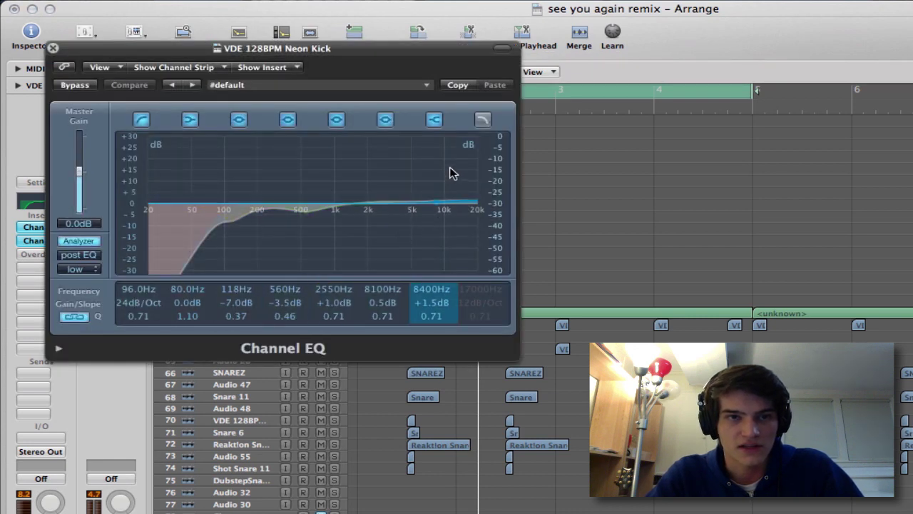
left_click_drag(308, 224, 302, 226)
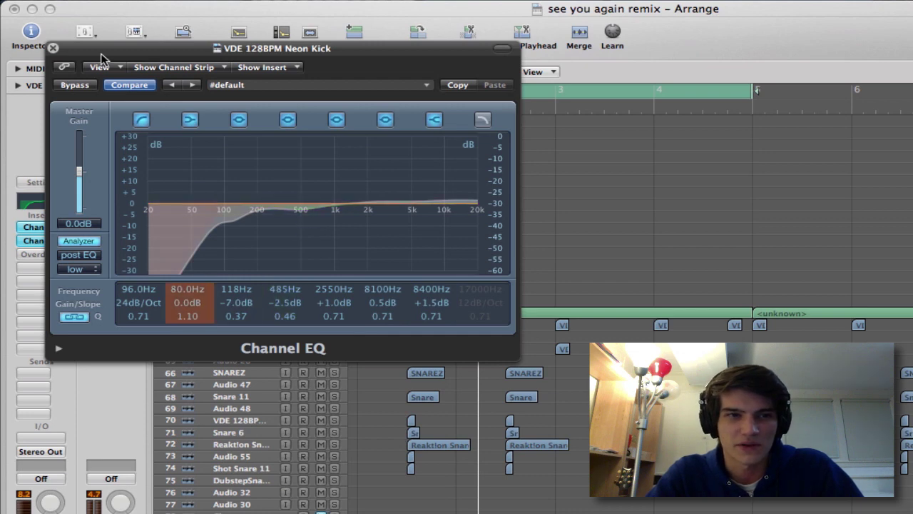
left_click(53, 47)
Review the low-frequency cut in the Neon Kick track's second Channel EQ.
left_click(41, 241)
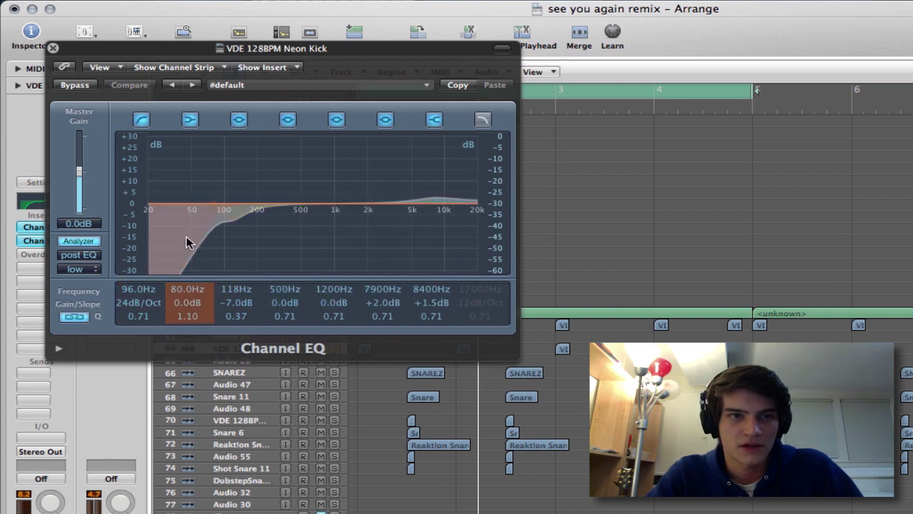
left_click_drag(198, 236, 204, 238)
left_click(53, 47)
Listen to the Neon Kick and Face To Face Kick tracks soloed together.
key("space")
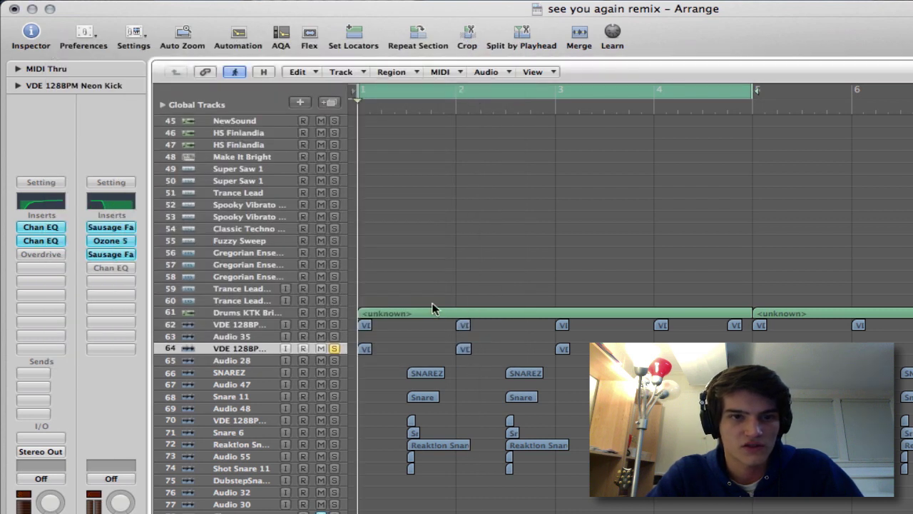
key("space")
key("space")
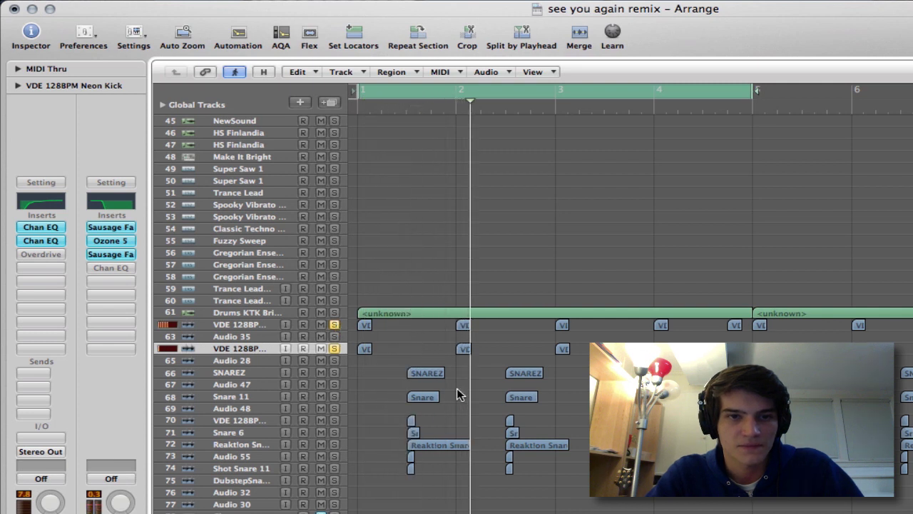
key("space")
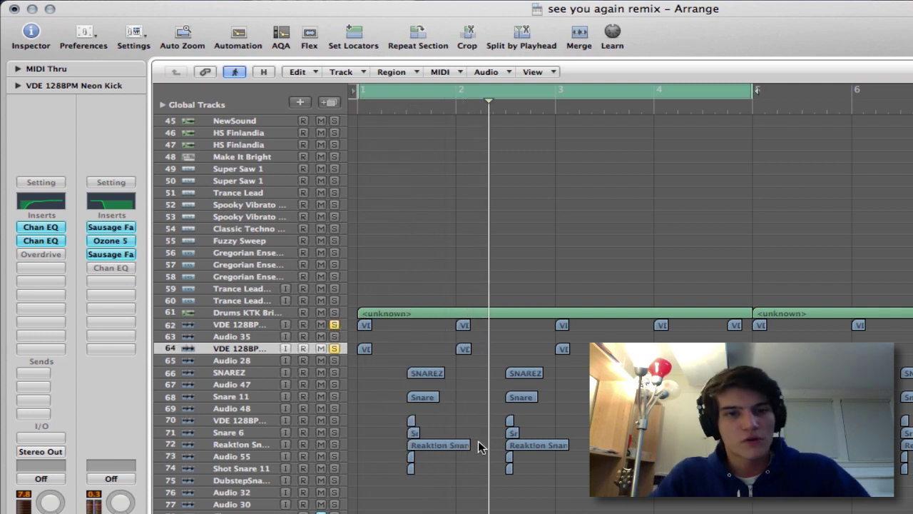
Turn off solo on both kick tracks and enlarge the first layered snare hits at 1.3.
left_click(335, 348)
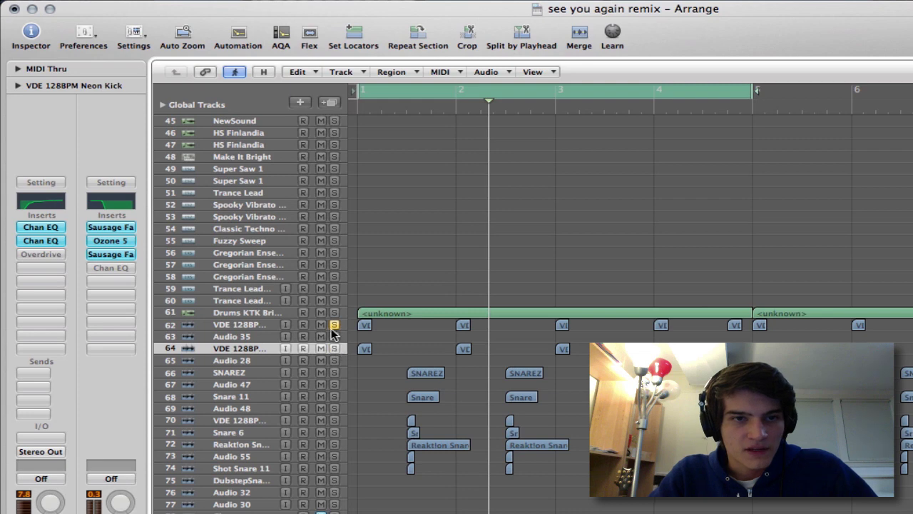
left_click(332, 324)
left_click_drag(388, 350, 469, 507)
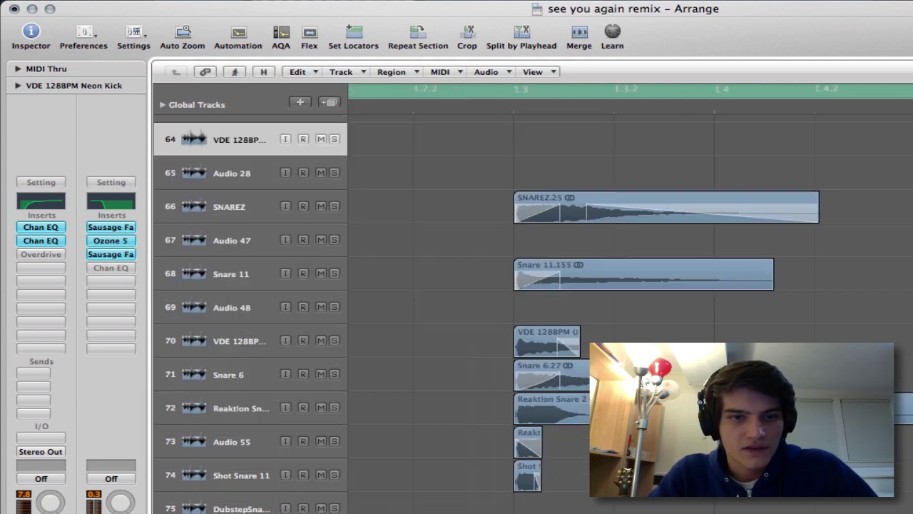
Solo the SNAREZ and Snare 11 tracks.
scroll(446, 478, "up", 3)
scroll(446, 478, "right", 2)
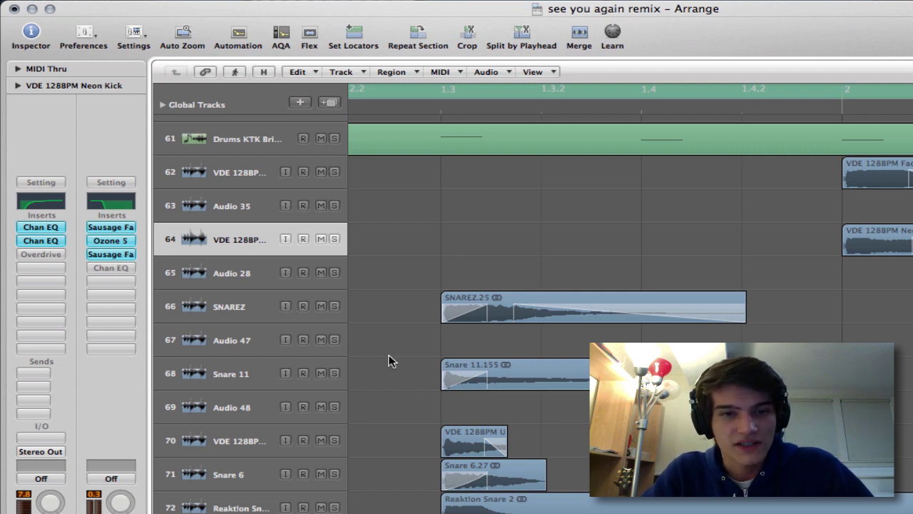
scroll(391, 361, "down", 1)
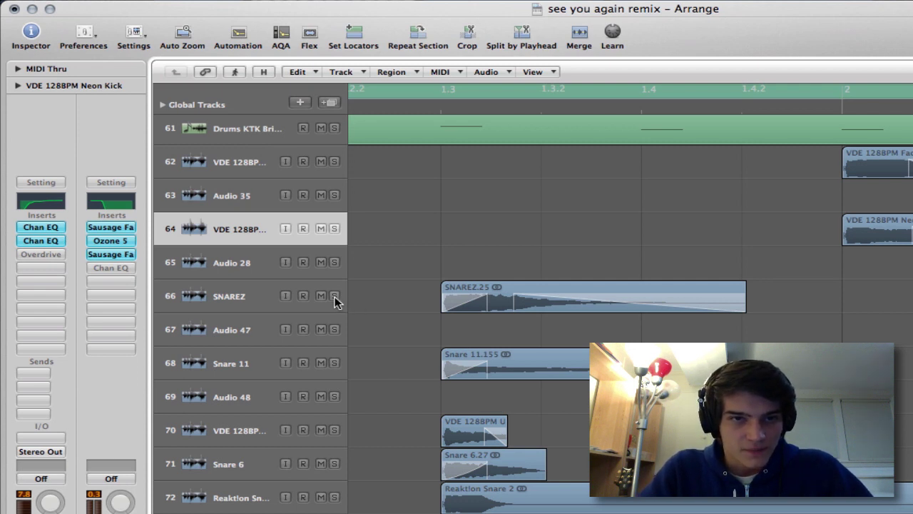
left_click(590, 308)
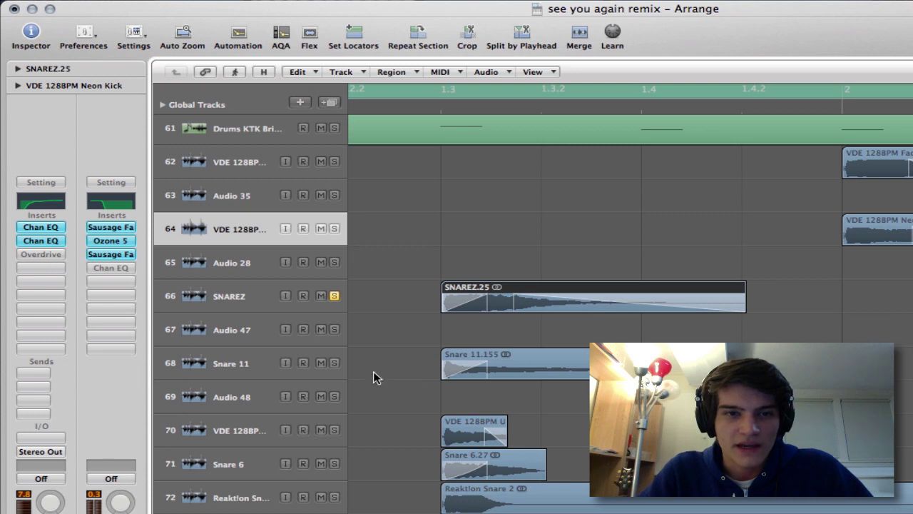
left_click(514, 367)
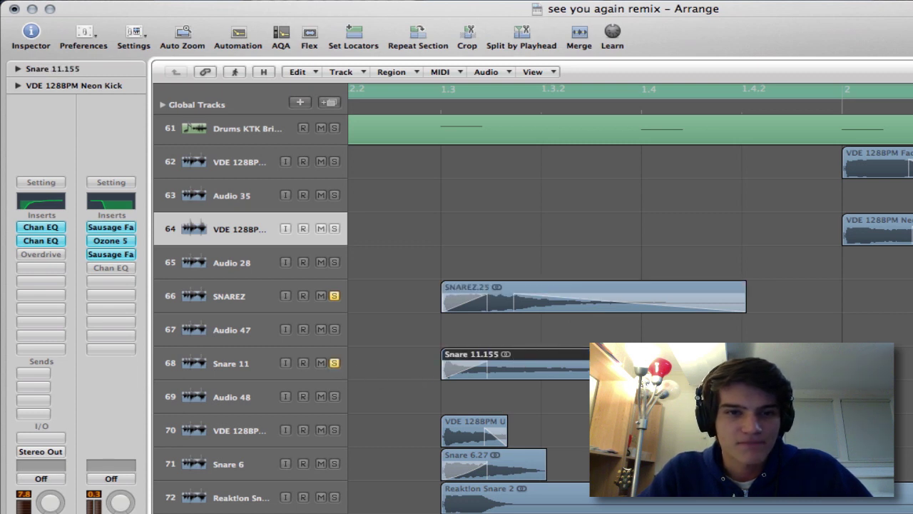
Compare the panning of the SNAREZ and Snare 11 tracks and review the low-frequency cut in Snare 11's Channel EQ.
scroll(768, 270, "down", 1)
scroll(769, 270, "down", 1)
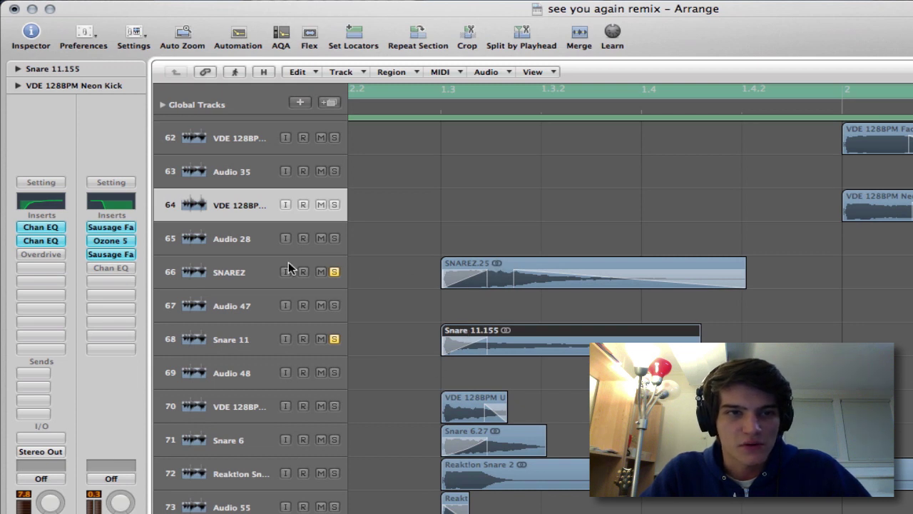
left_click(243, 272)
left_click(240, 339)
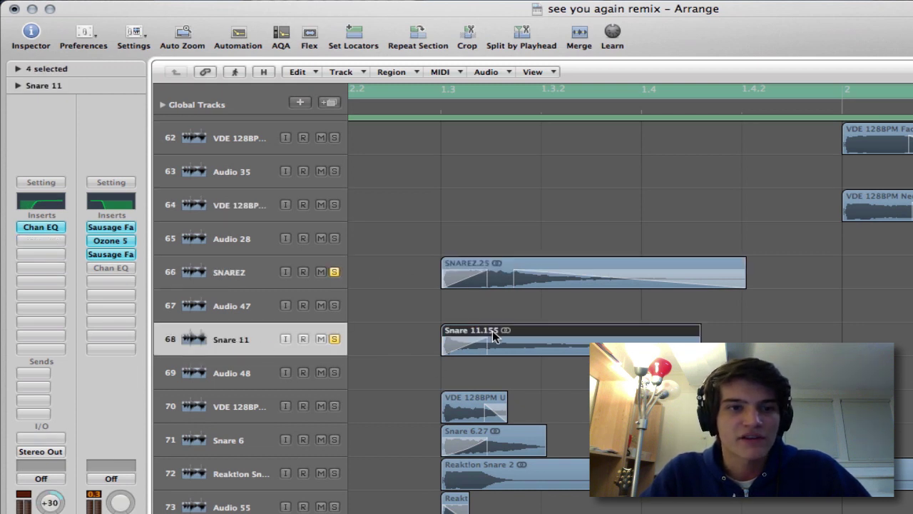
left_click(232, 271)
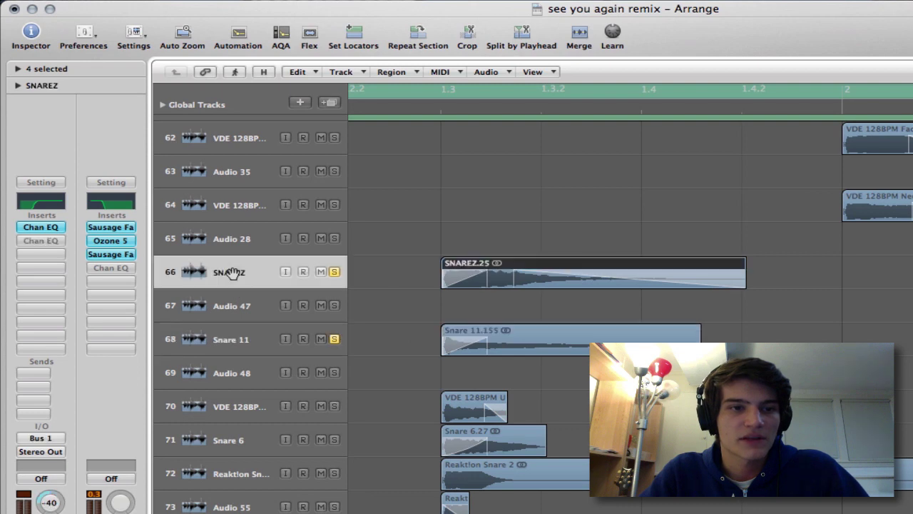
left_click(230, 341)
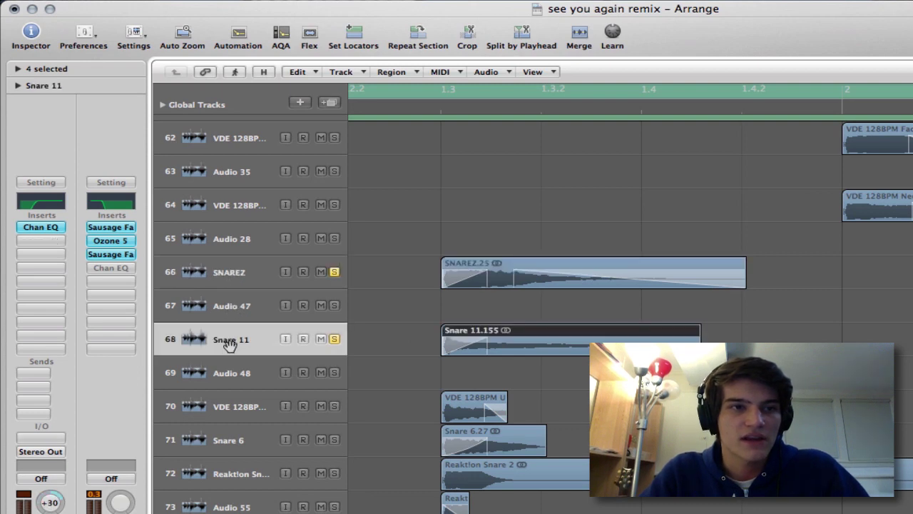
left_click(59, 206)
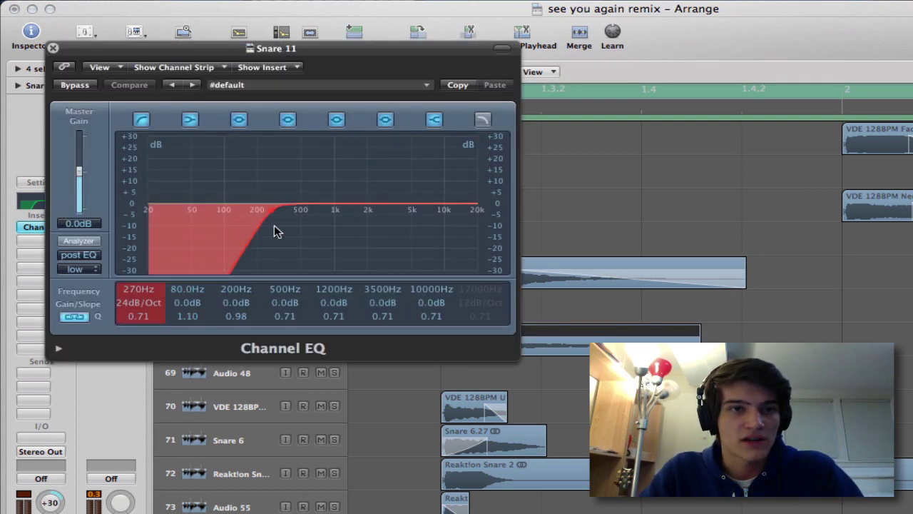
left_click(53, 48)
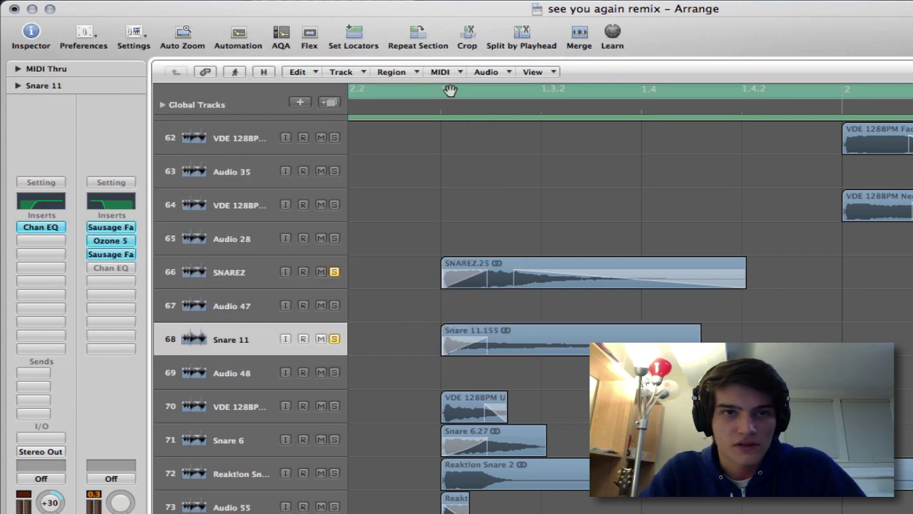
Set the cycle range from just after 1.2.2 to bar 2 and play the two soloed snares.
left_click_drag(450, 90, 856, 181)
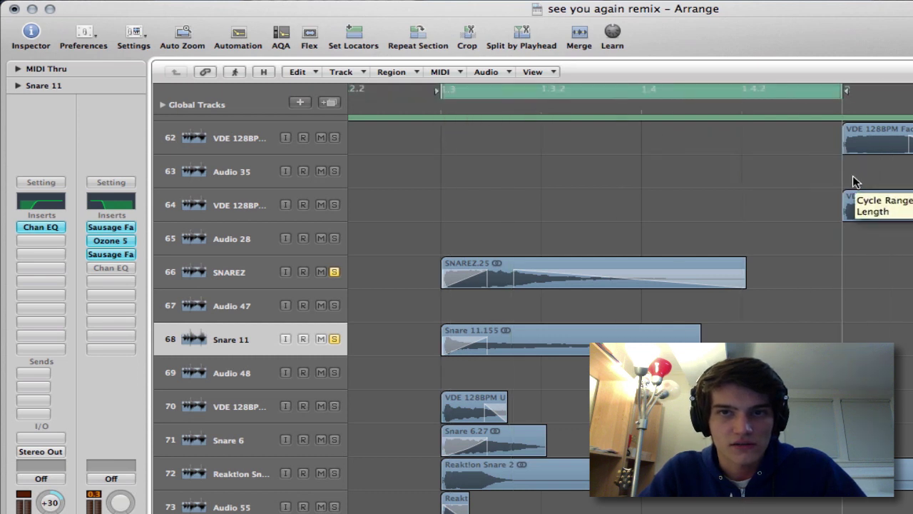
left_click_drag(443, 90, 358, 108)
key("space")
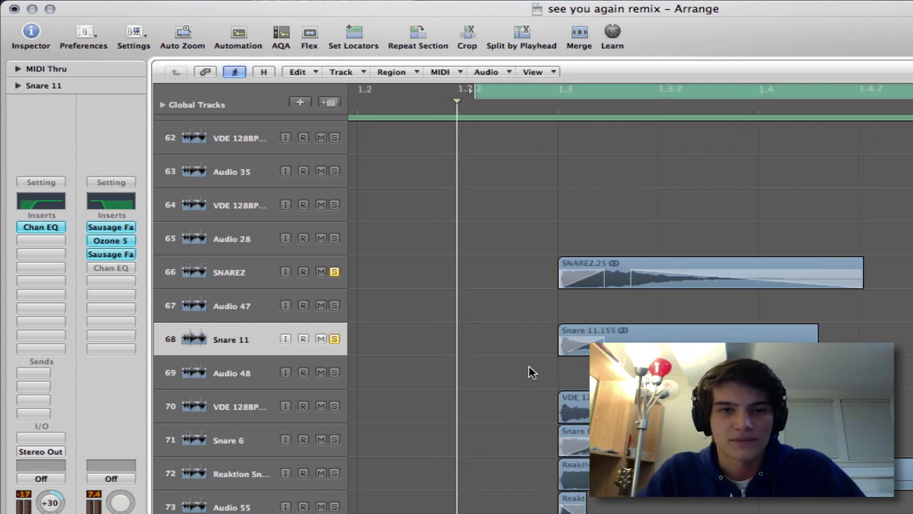
Review the low-frequency cut in the SNAREZ track's Channel EQ.
left_click(227, 277)
left_click(42, 203)
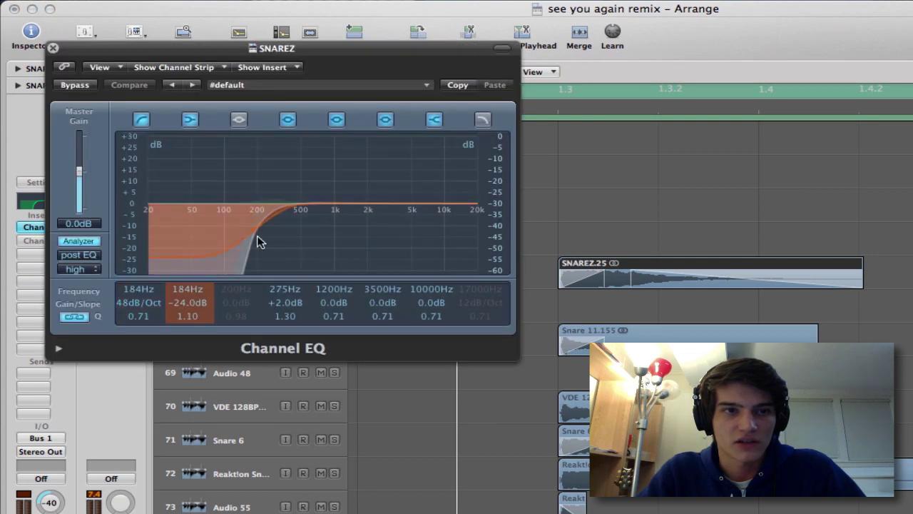
left_click(53, 47)
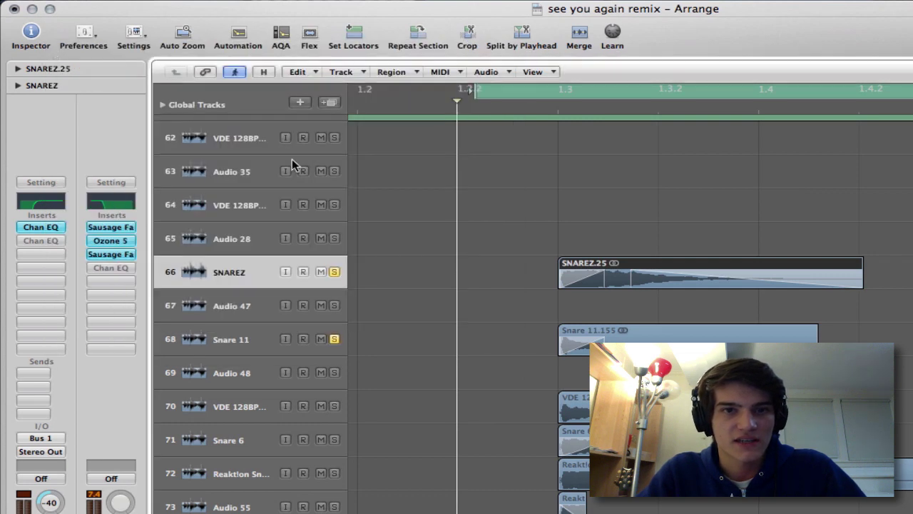
Listen to the SNAREZ and Snare 11 layers playing together.
key("space")
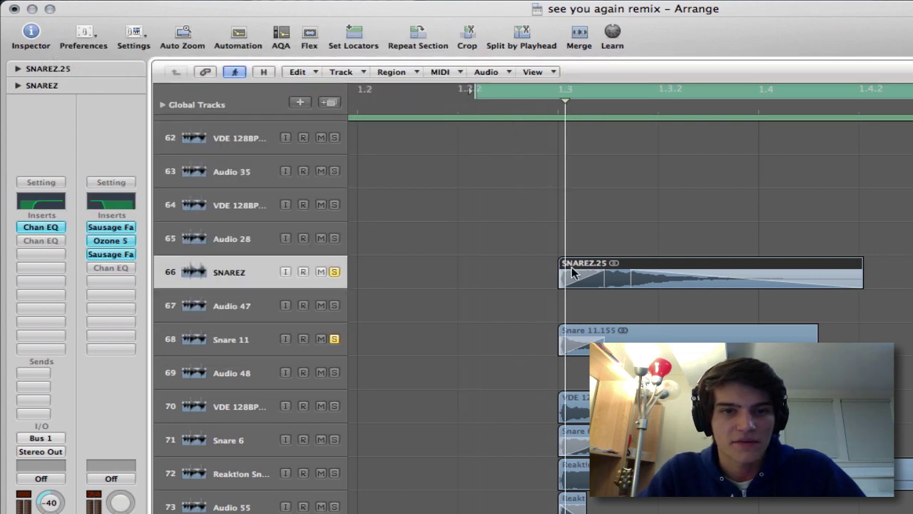
key("space")
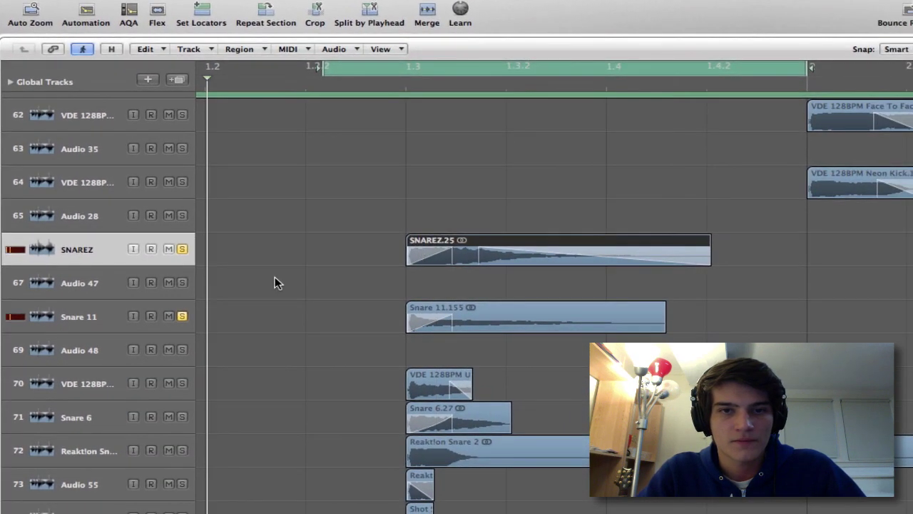
left_click(322, 316)
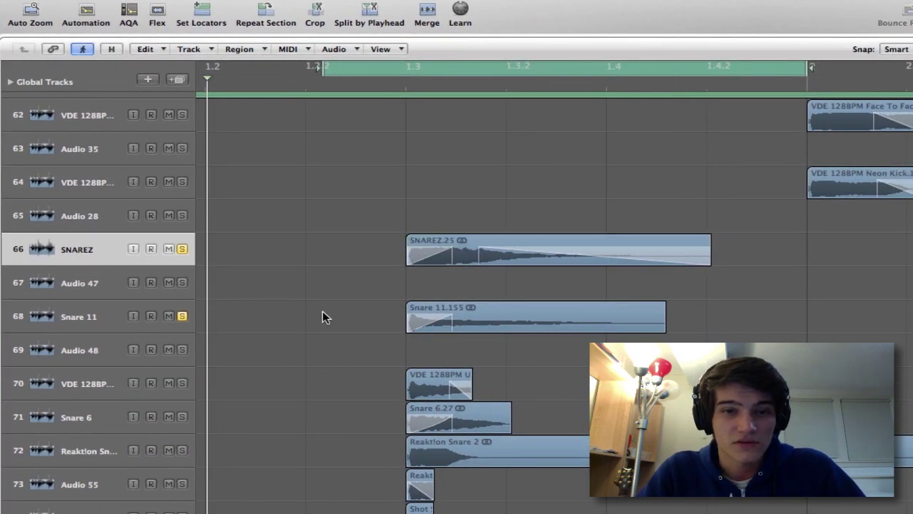
Solo only the VDE 128BPM snare layer on track 70 and listen to it.
left_click(184, 384, "alt")
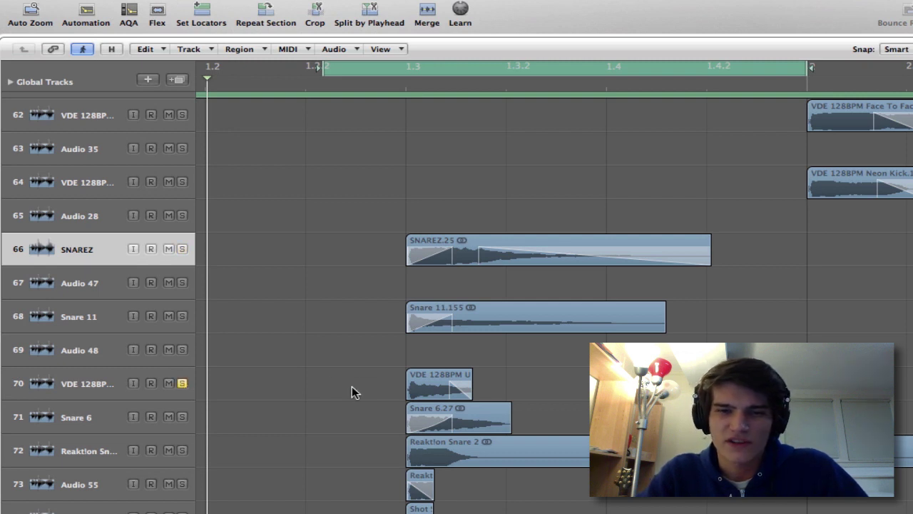
scroll(370, 397, "right", 3)
scroll(370, 397, "down", 1)
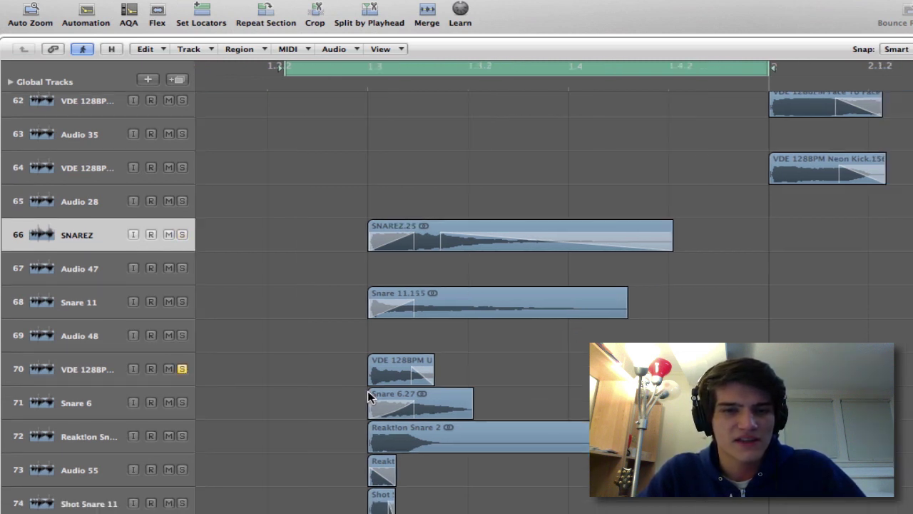
key("space")
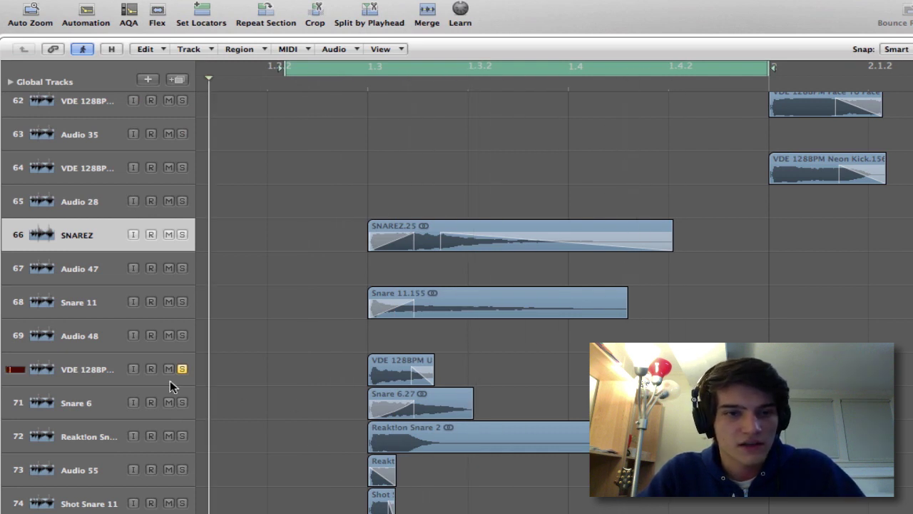
Listen to the Snare 6 track soloed and review the low-frequency cut in its Channel EQ.
scroll(291, 363, "down", 2)
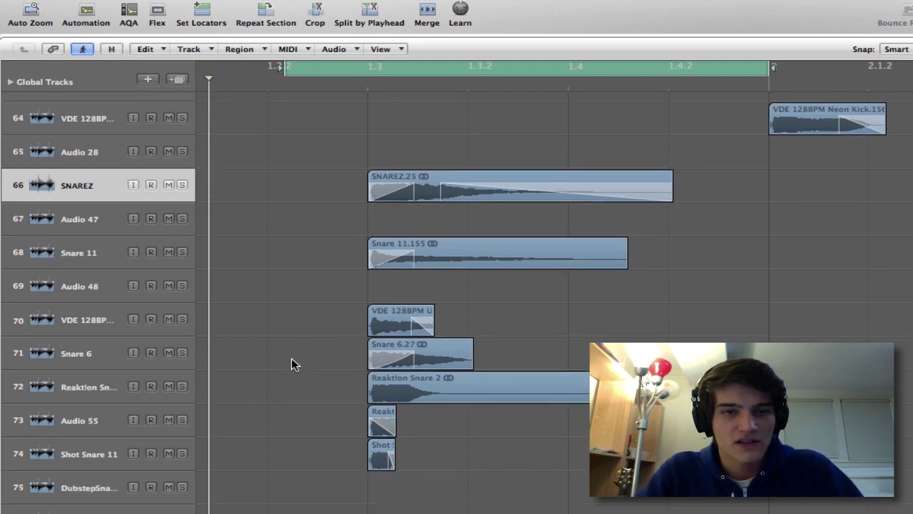
left_click(75, 355)
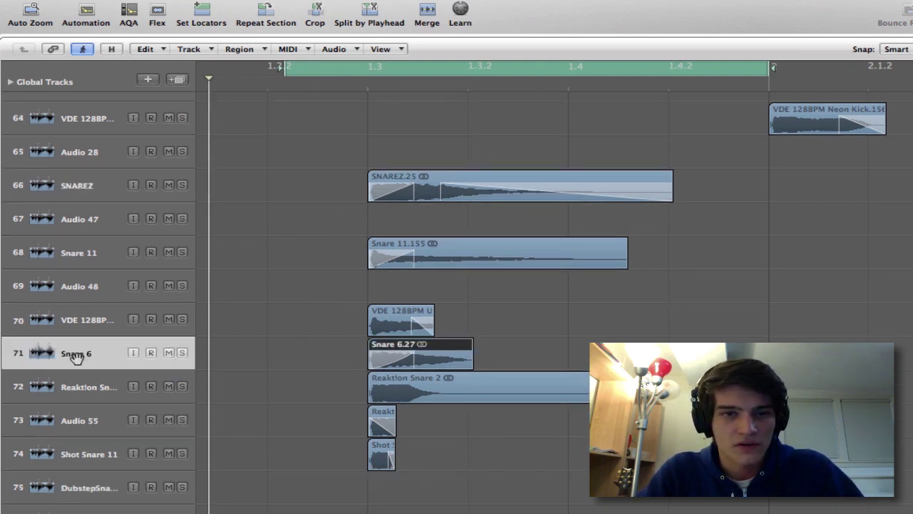
left_click(266, 365)
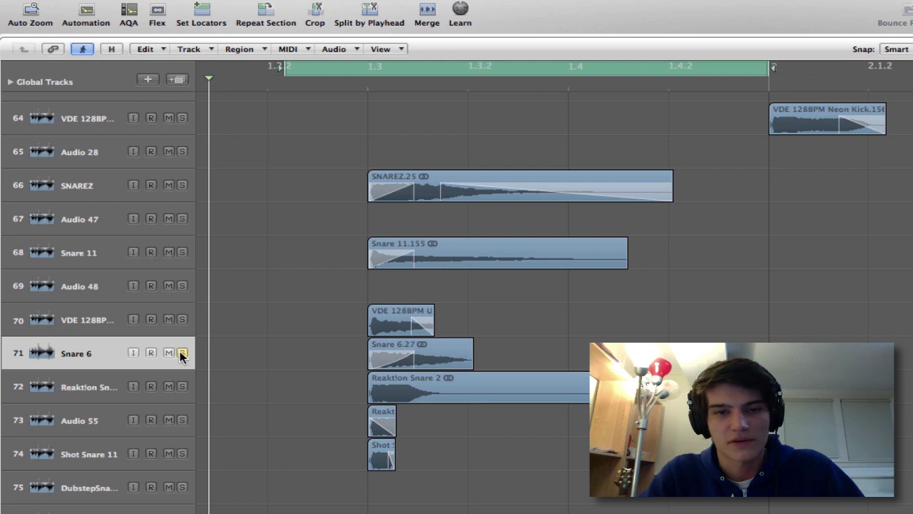
key("space")
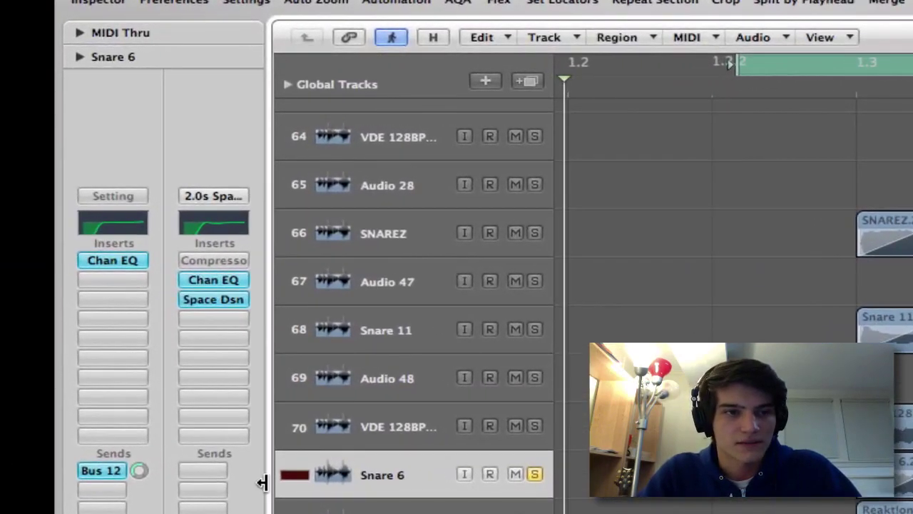
left_click(122, 221)
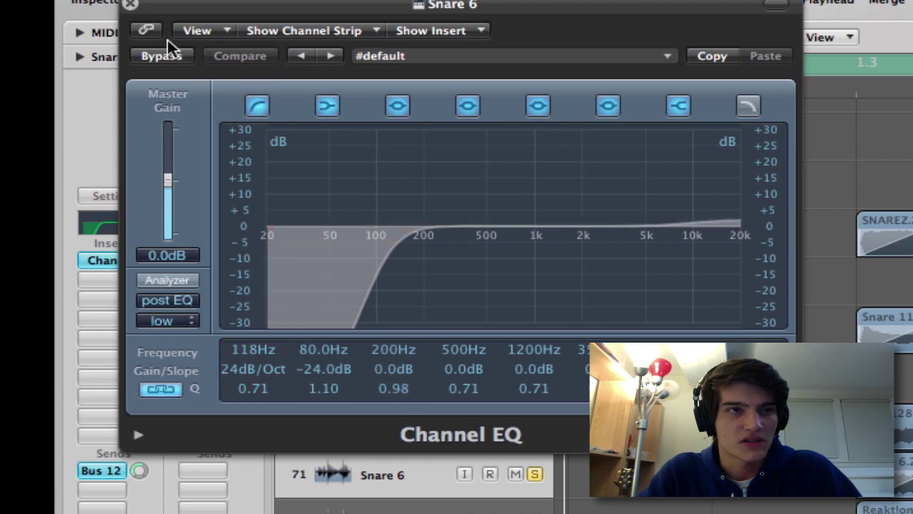
left_click(130, 4)
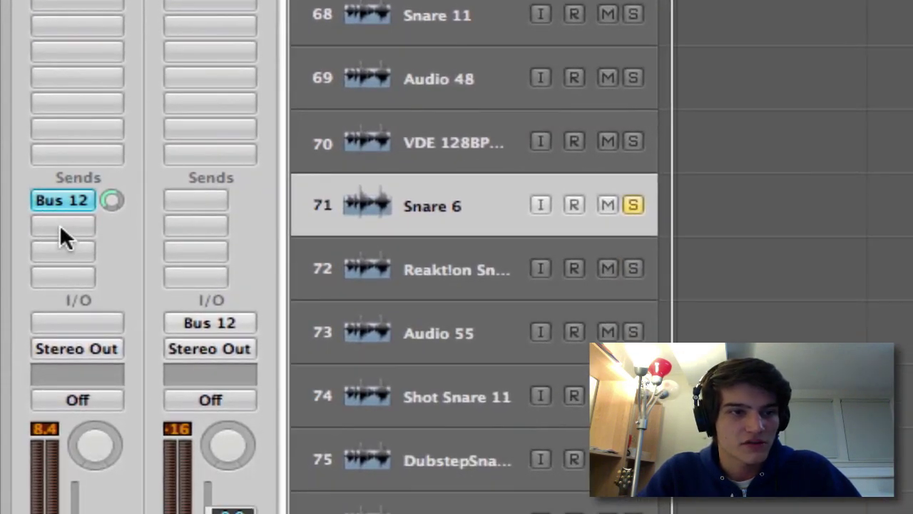
Add a second send on the Snare 6 track routed to Bus 7 and look at the Bus 7 channel's settings list.
left_click(60, 224)
mouse_move(96, 254)
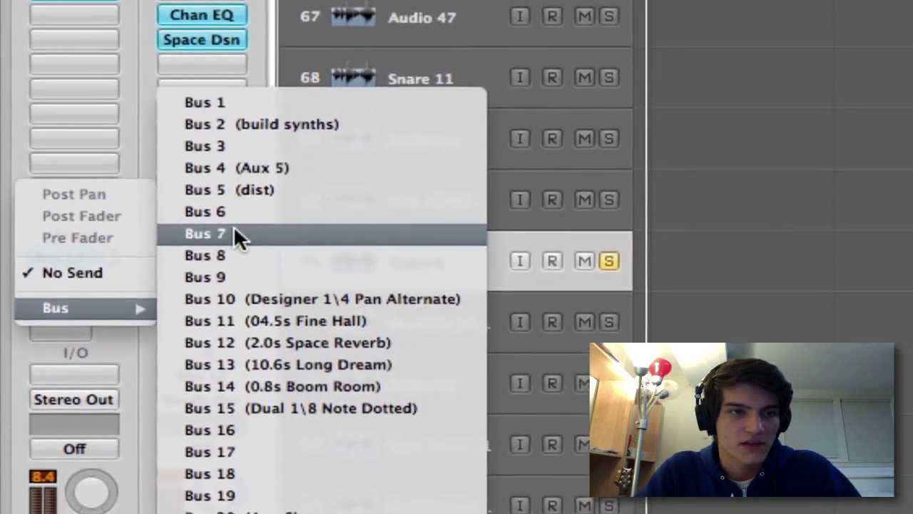
left_click(214, 175)
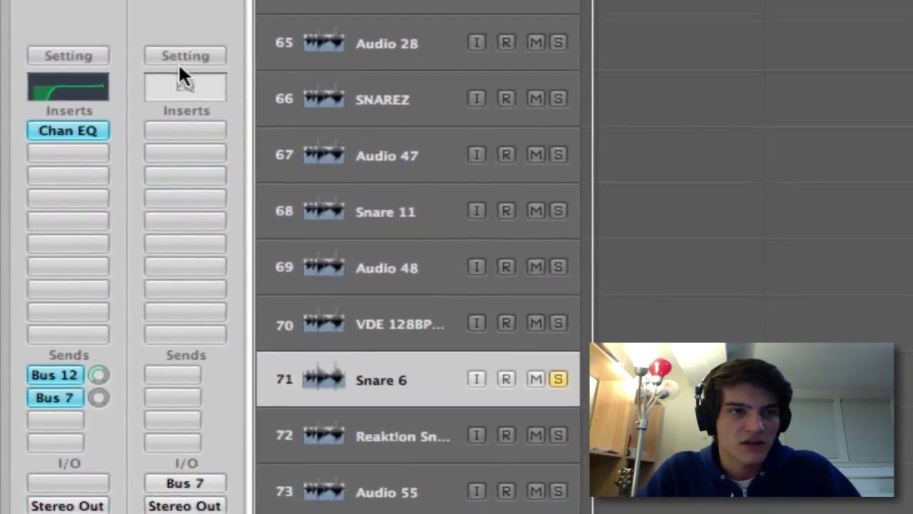
left_click(185, 69)
left_click(189, 0)
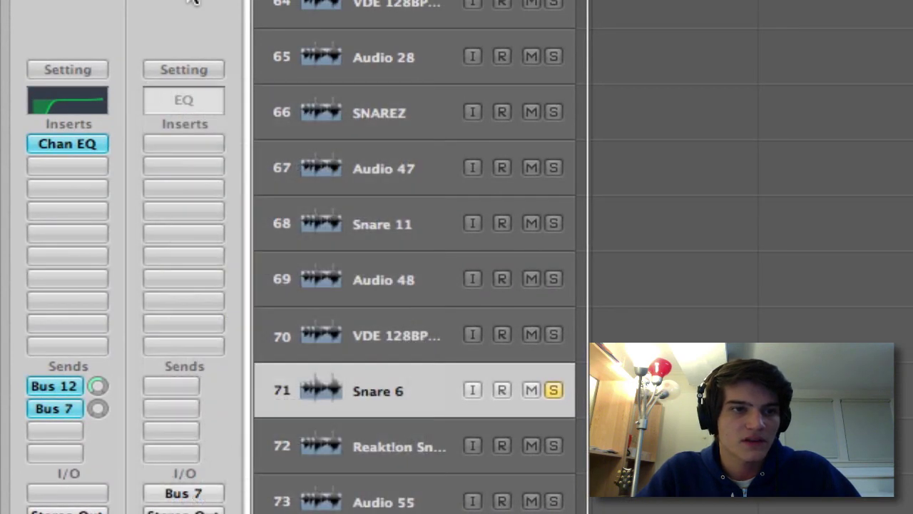
Locate the 2.0s Space Reverb setting used on Bus 12 among the medium-space halls, keeping the current selection.
left_click(62, 385)
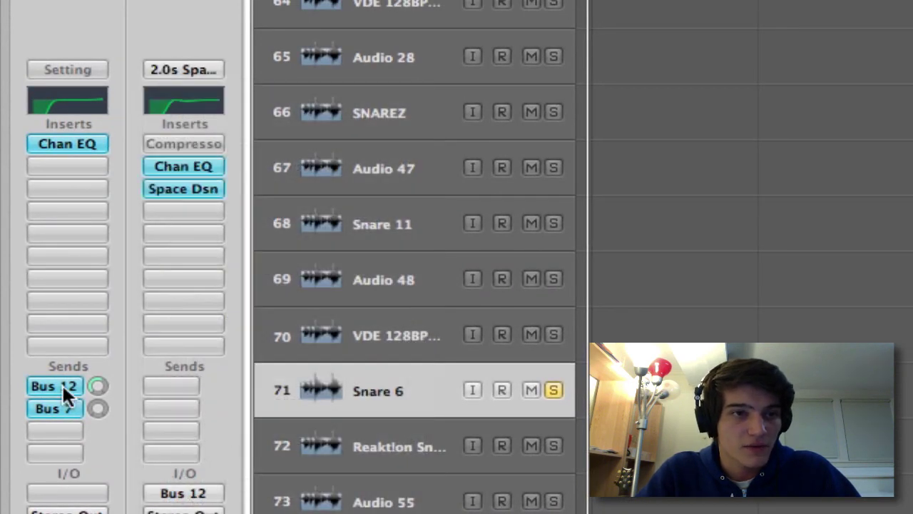
left_click(172, 60)
mouse_move(284, 333)
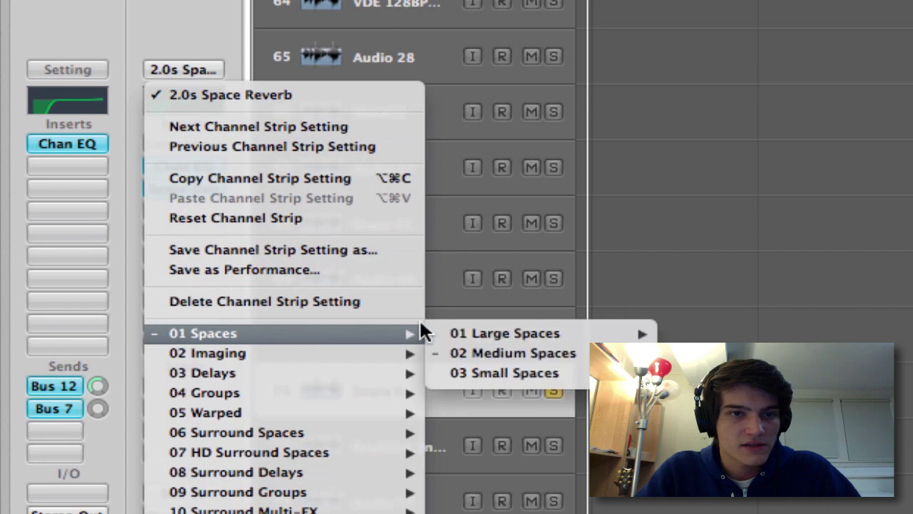
mouse_move(519, 350)
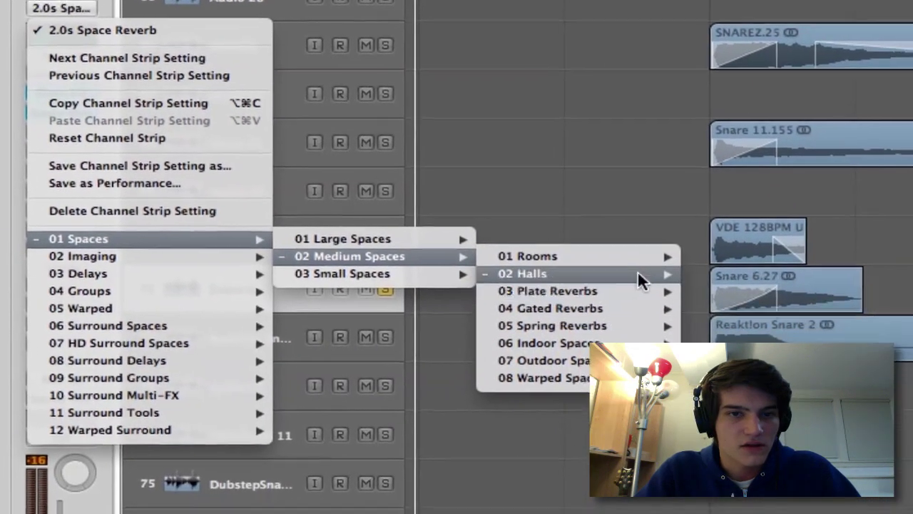
mouse_move(638, 275)
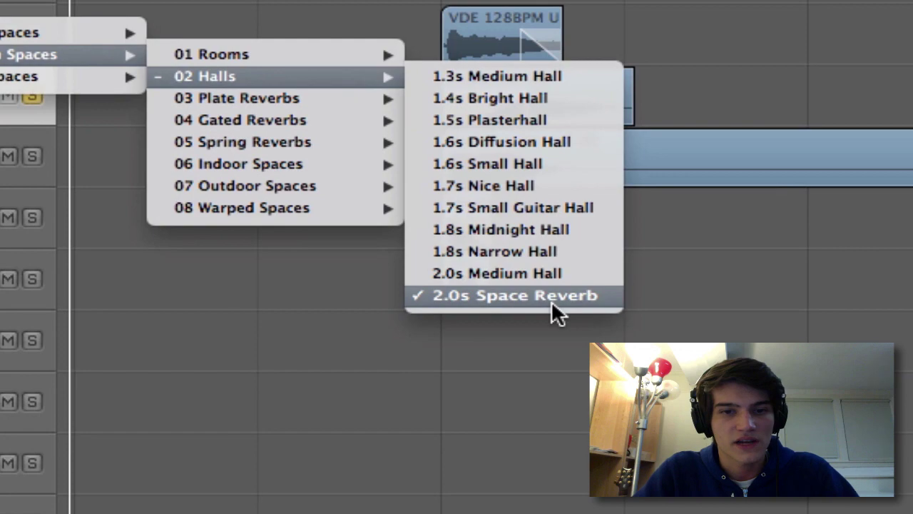
left_click(490, 271)
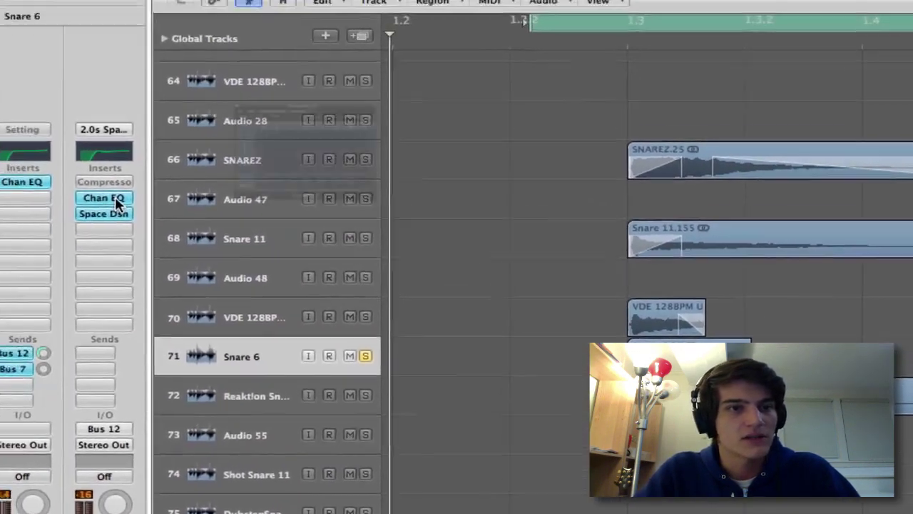
Review the low-frequency cut in the Bus 12 reverb channel's Channel EQ and listen to the soloed Snare 6 track.
double_click(115, 200)
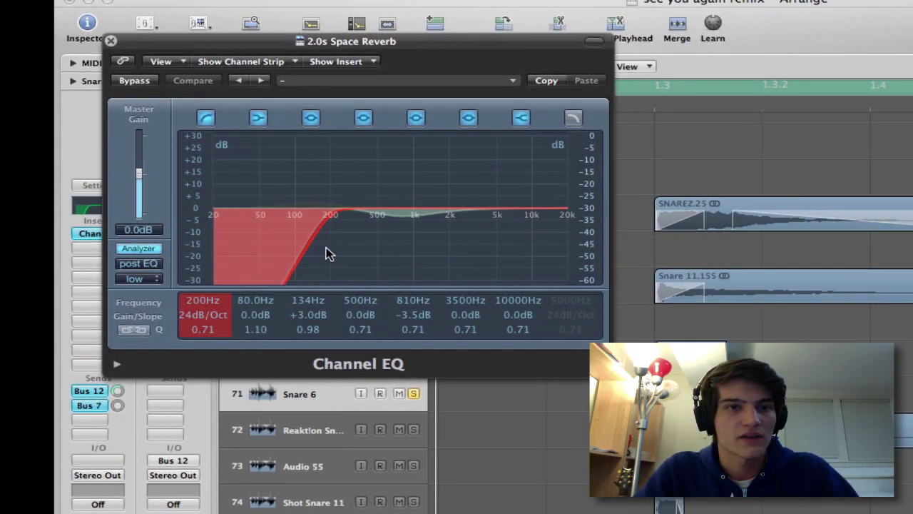
left_click(111, 43)
key("space")
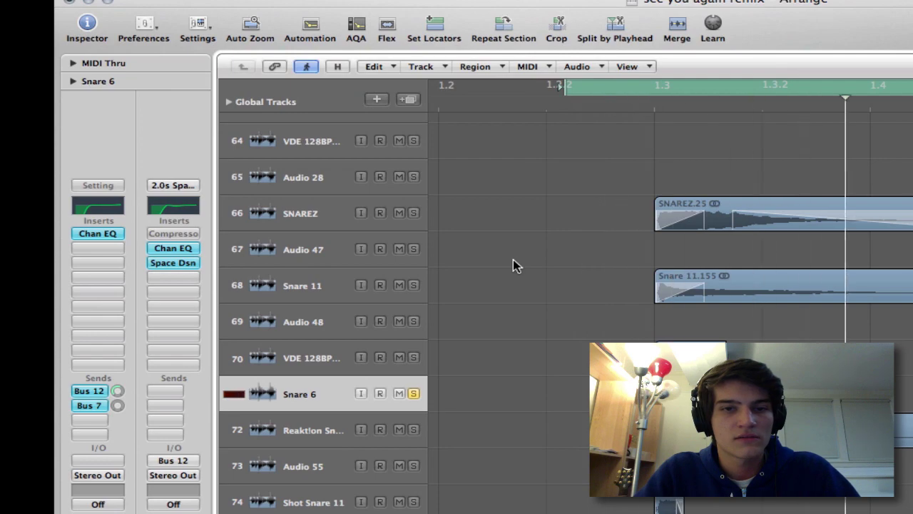
key("space")
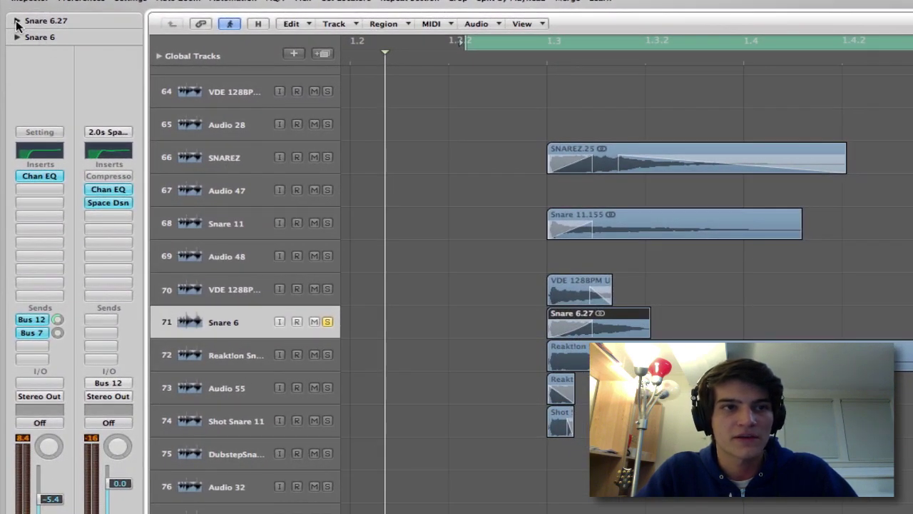
Try a Fade In of 500 on the Snare 6.27 region.
left_click(17, 22)
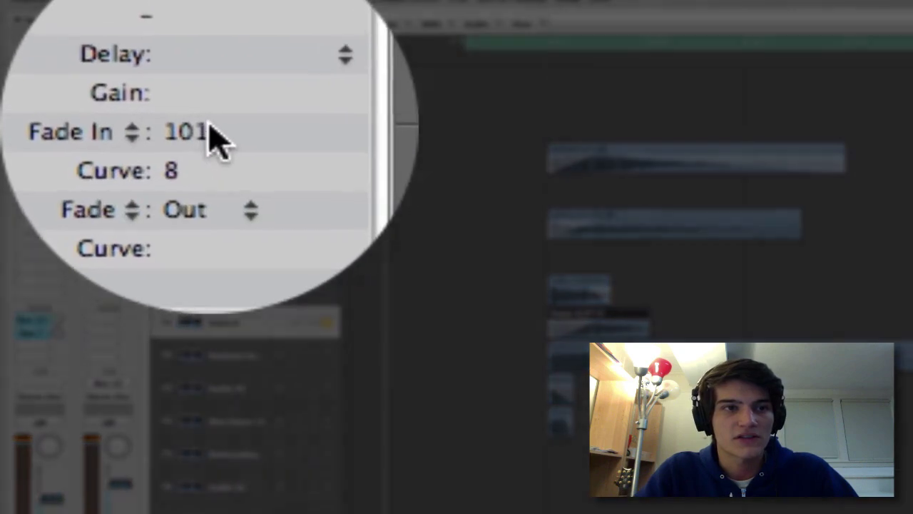
double_click(223, 138)
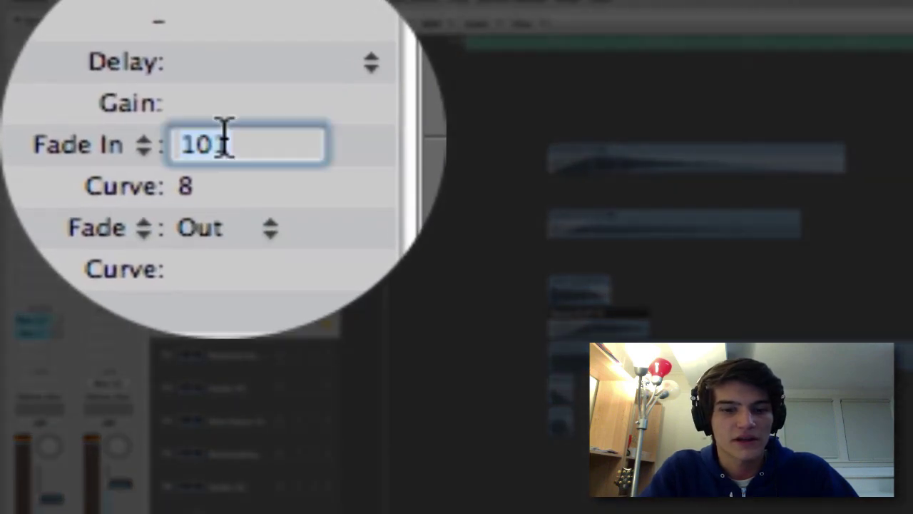
type("500")
key("Return")
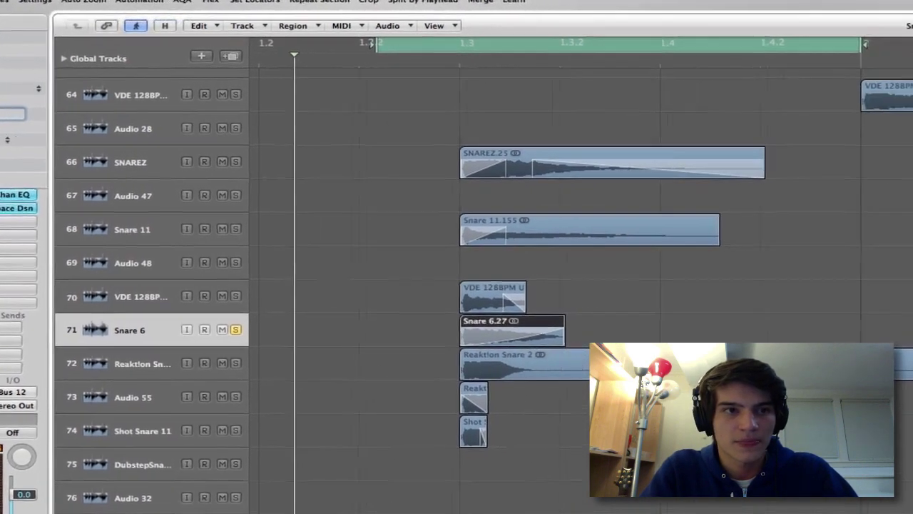
Choose the Fade Tool as the secondary tool in place of the Marquee Tool and deselect the Snare 6.27 region.
left_click(754, 37)
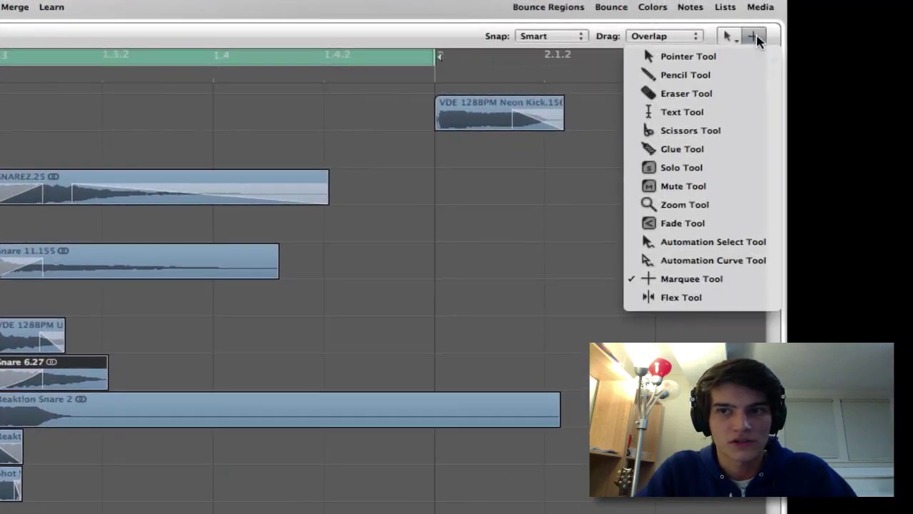
left_click(701, 227)
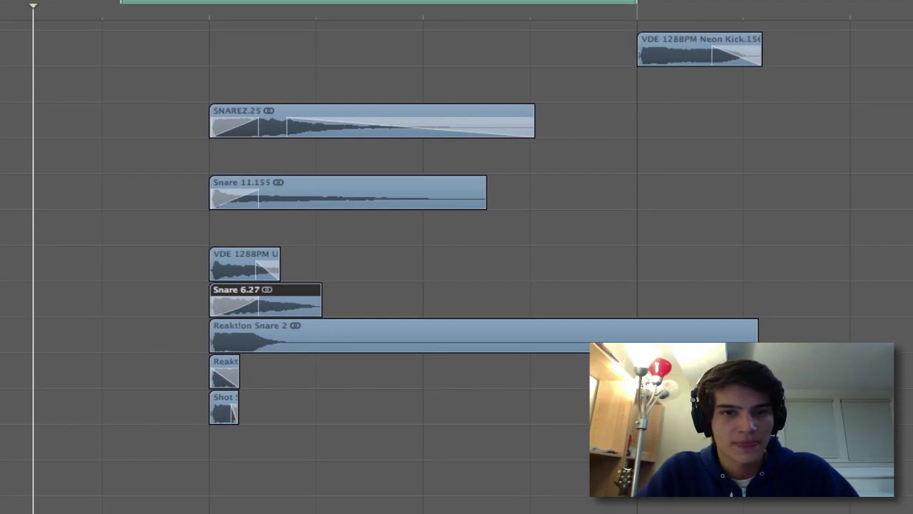
left_click(155, 309)
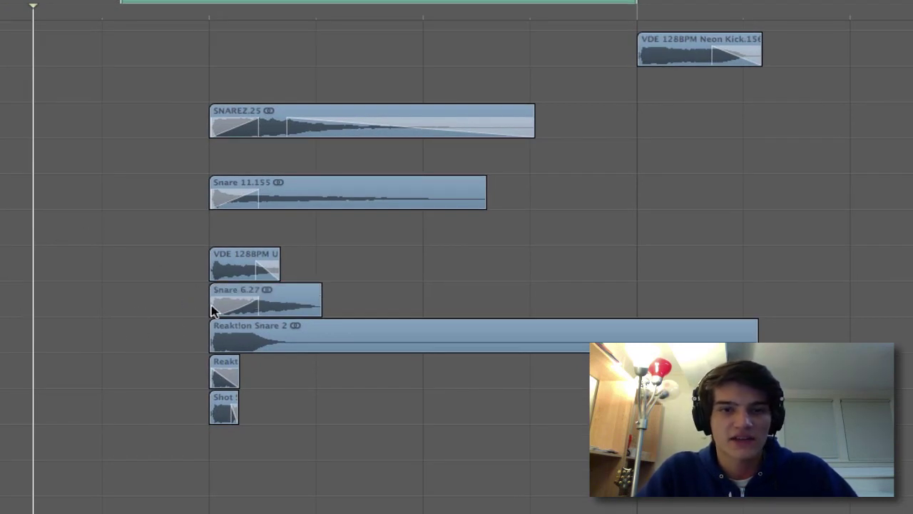
Solo only the Reakt!on Snare 2 layer on track 72 and listen to it.
left_click(311, 345)
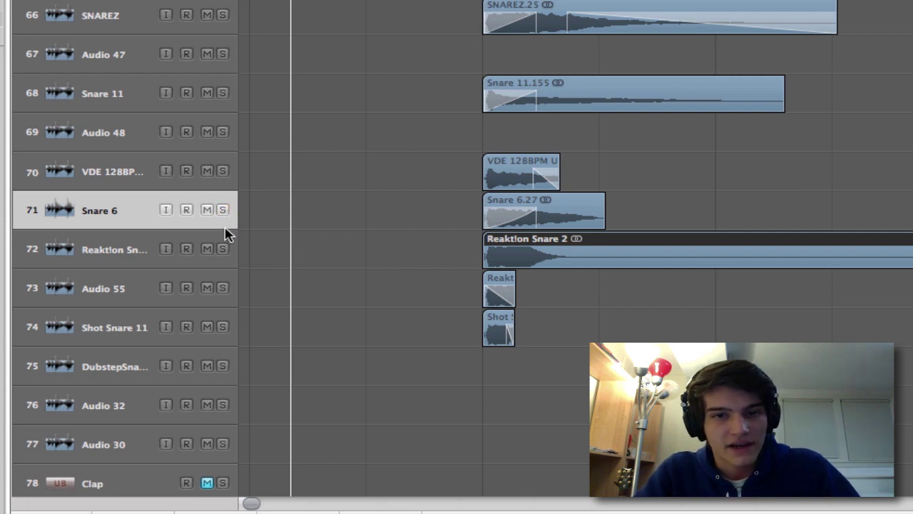
left_click(370, 264)
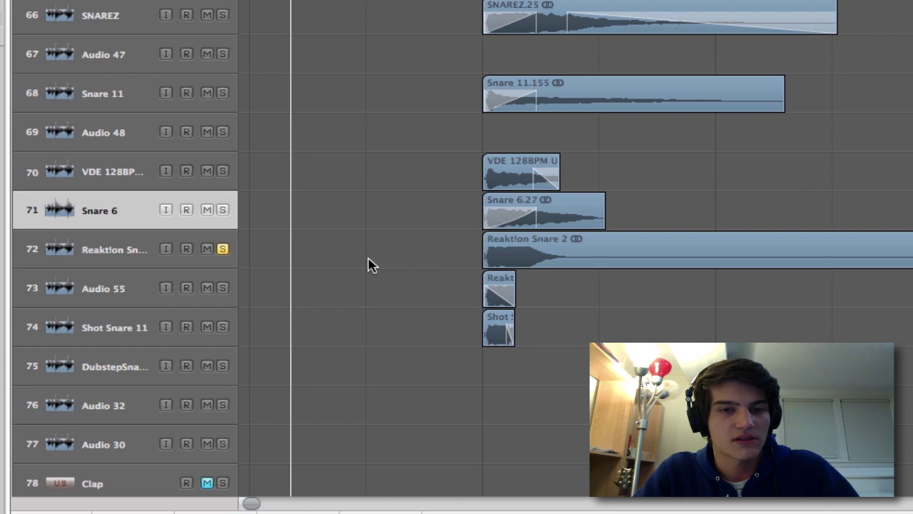
key("space")
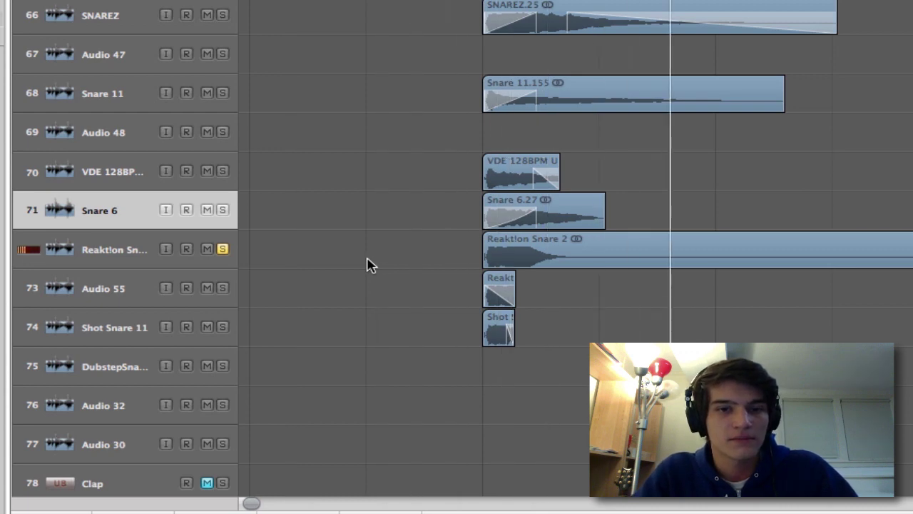
key("space")
Enable the analyzer in the Reakt!on Snare 2 track's Channel EQ and play the soloed snare to examine its spectrum.
left_click(122, 251)
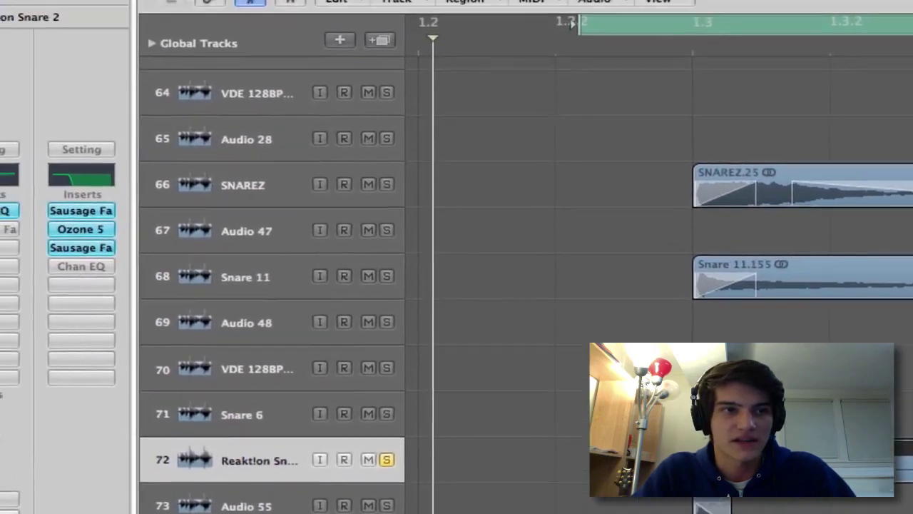
double_click(8, 209)
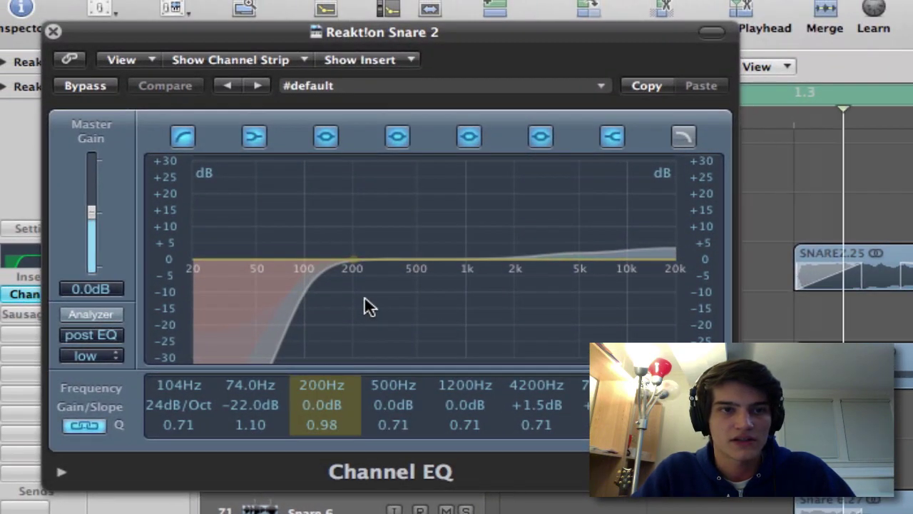
left_click(93, 299)
key("space")
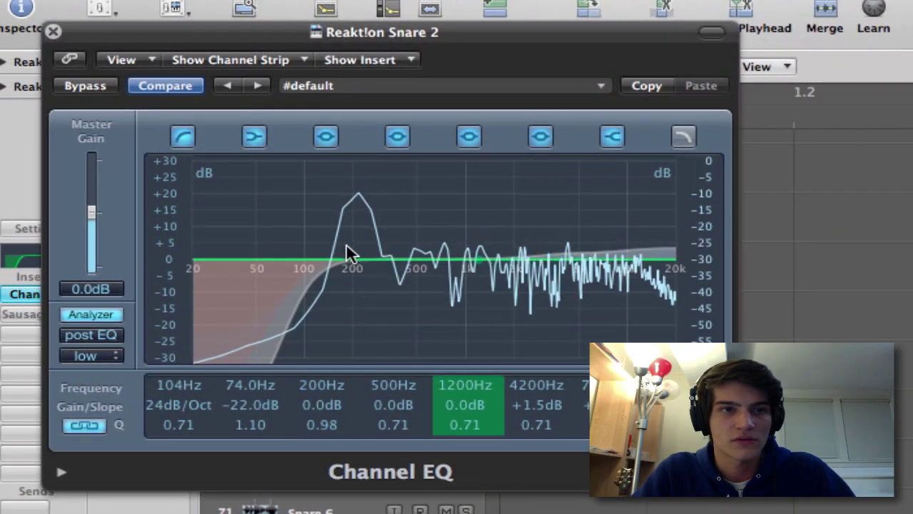
key("space")
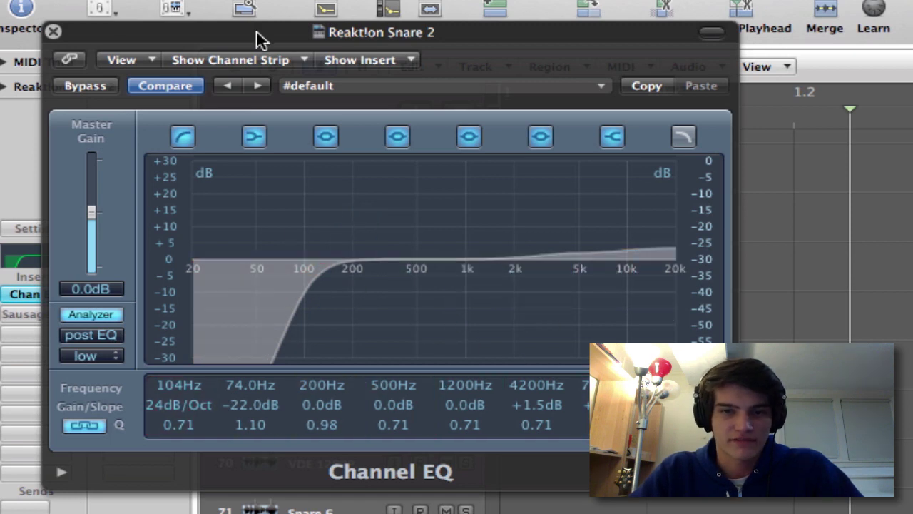
left_click(52, 32)
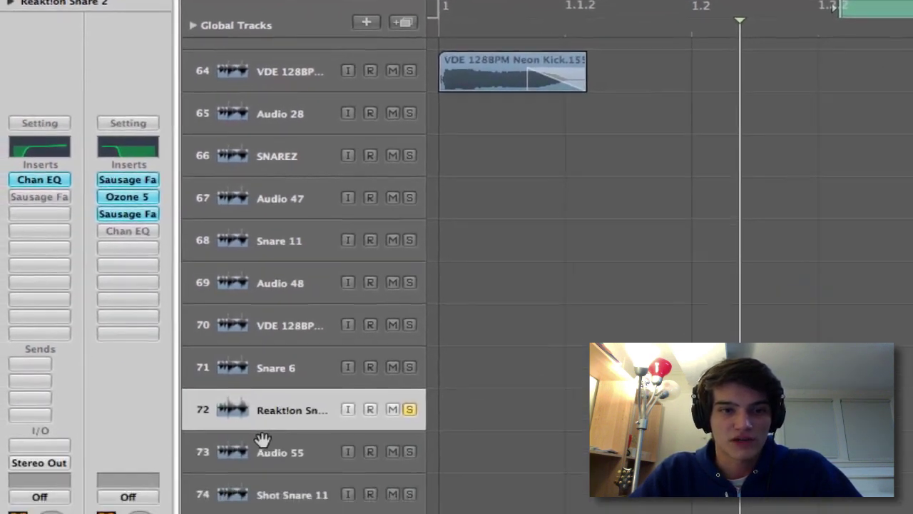
Solo only the Audio 55 layer on track 73 and review the low and high cuts in its Channel EQ.
left_click(252, 341)
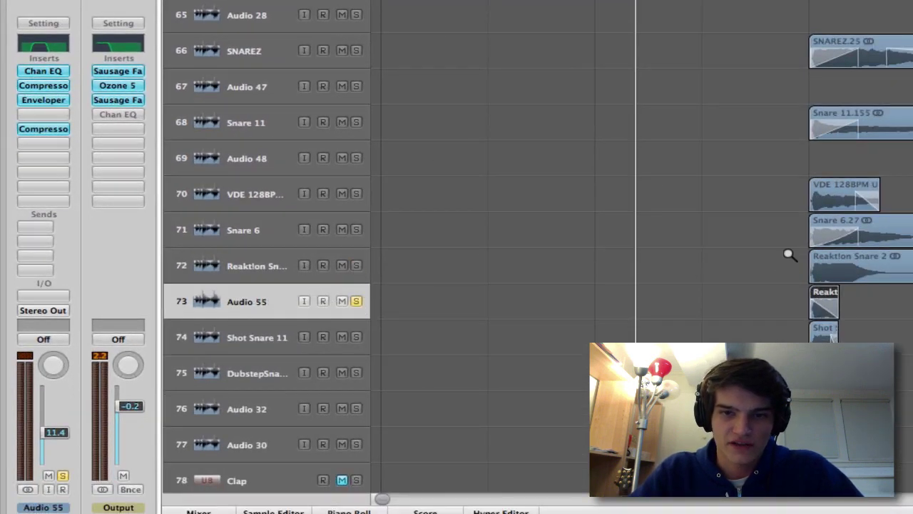
left_click_drag(768, 196, 809, 318)
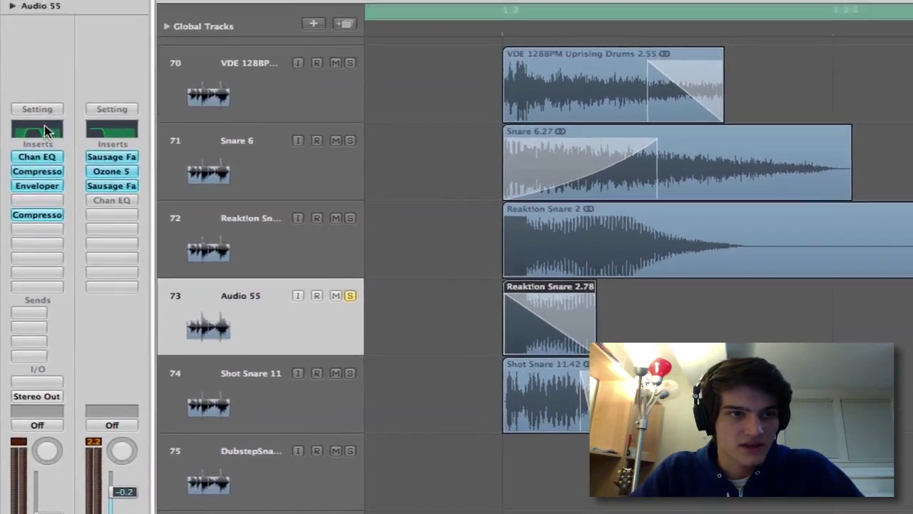
double_click(44, 127)
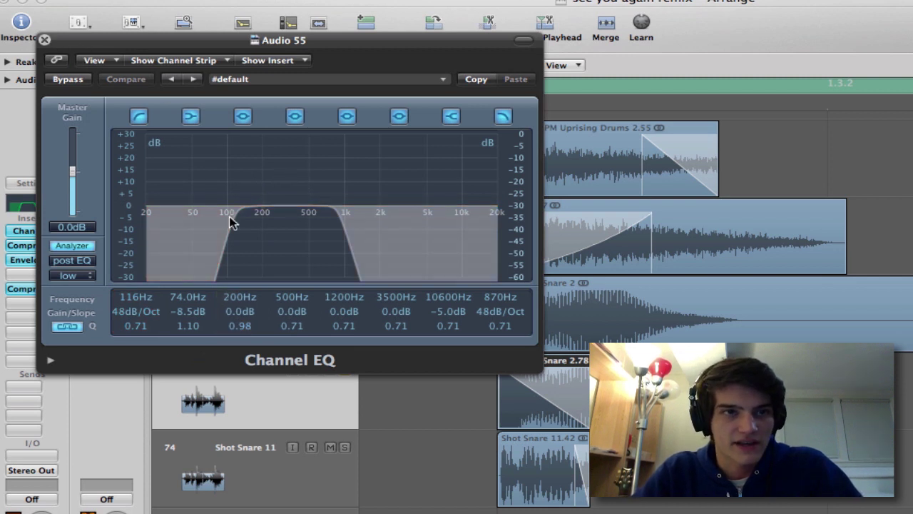
left_click(44, 40)
Examine the first Compressor on Audio 55, including its Type U Tight Kit preset and extended parameters.
left_click(41, 248)
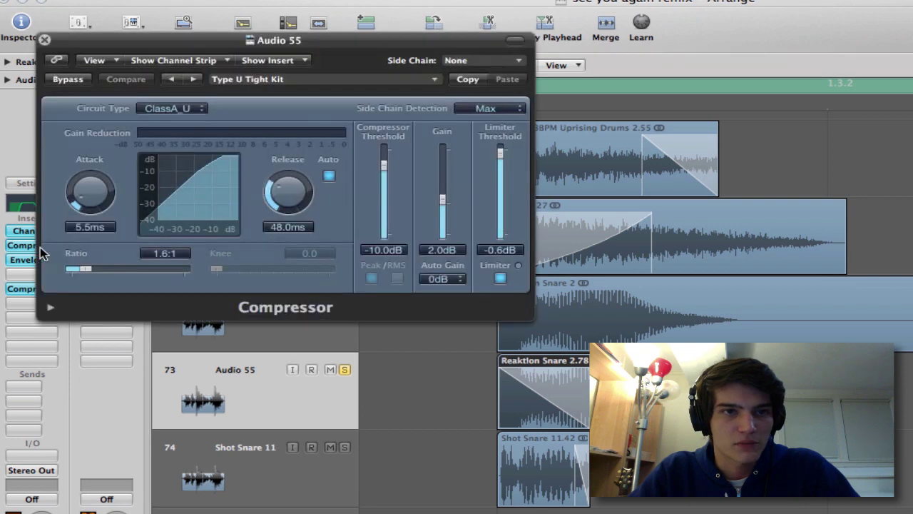
left_click(288, 82)
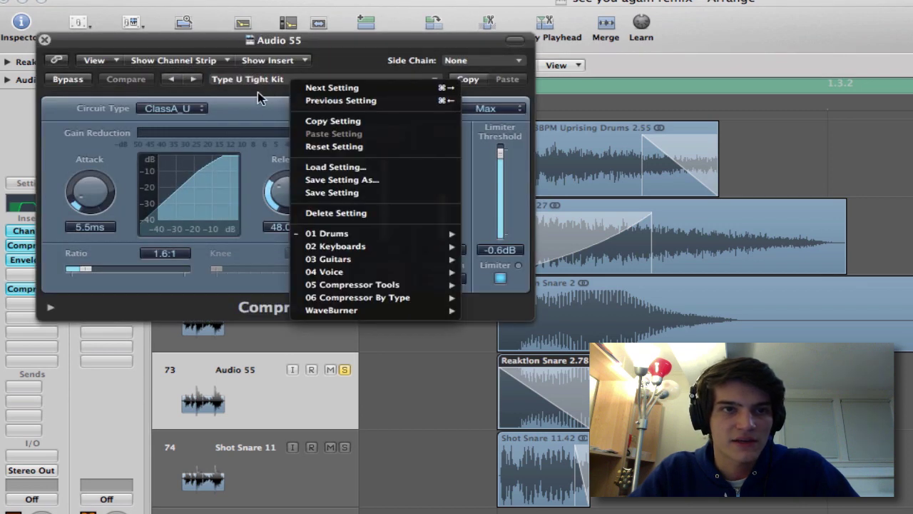
left_click(257, 92)
left_click(51, 308)
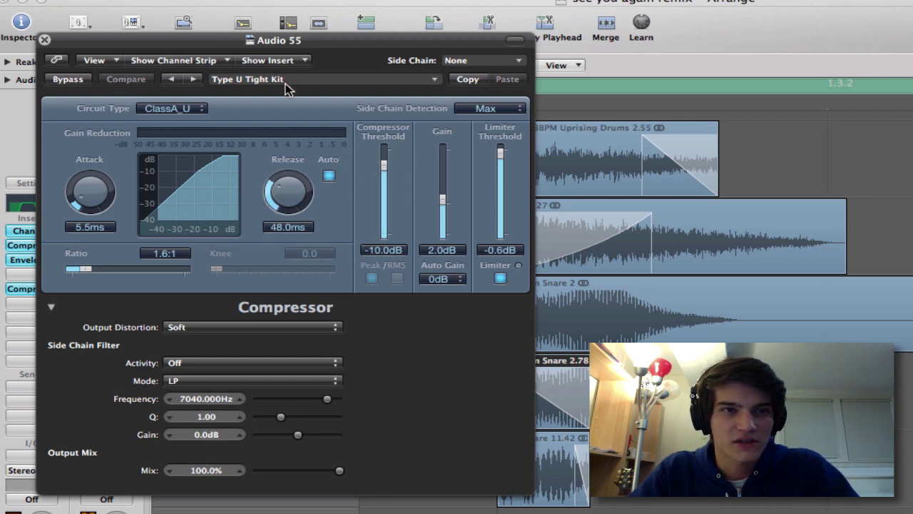
left_click(44, 40)
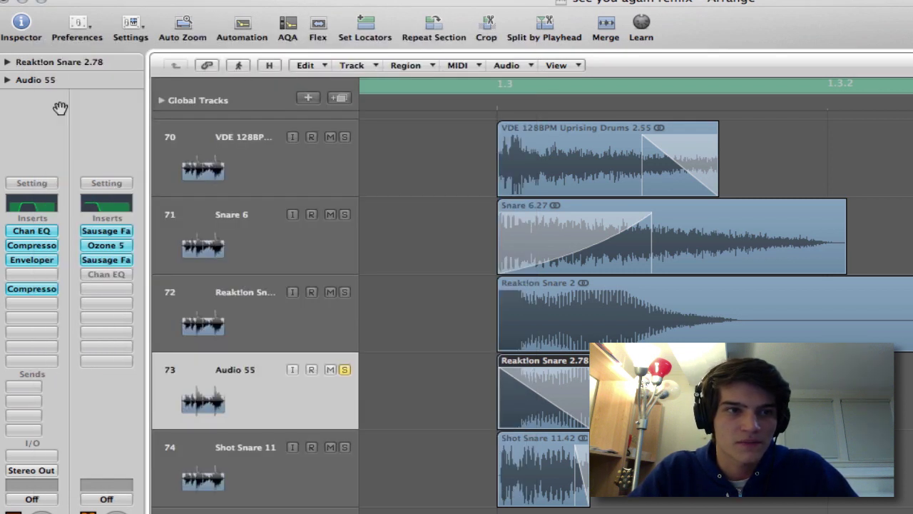
Examine the Enveloper on Audio 55 and locate its Add More Attack preset in the settings list.
left_click(45, 262)
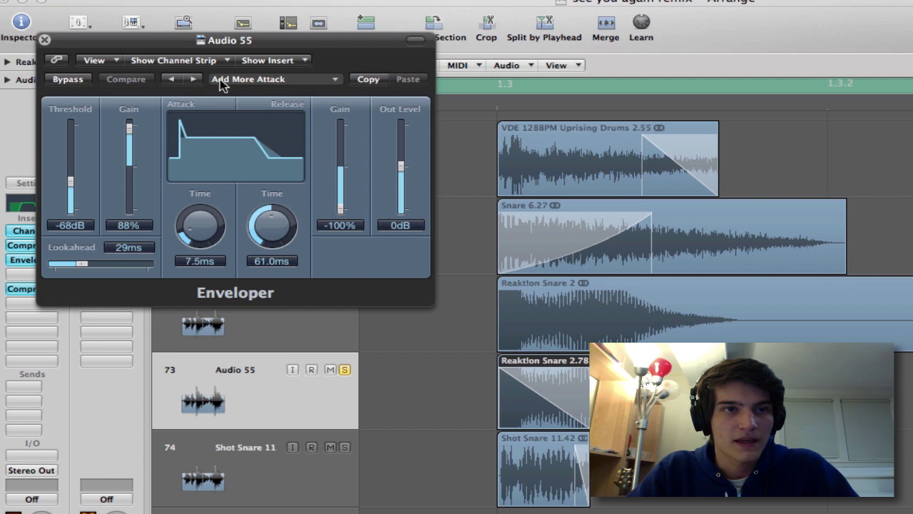
left_click(267, 81)
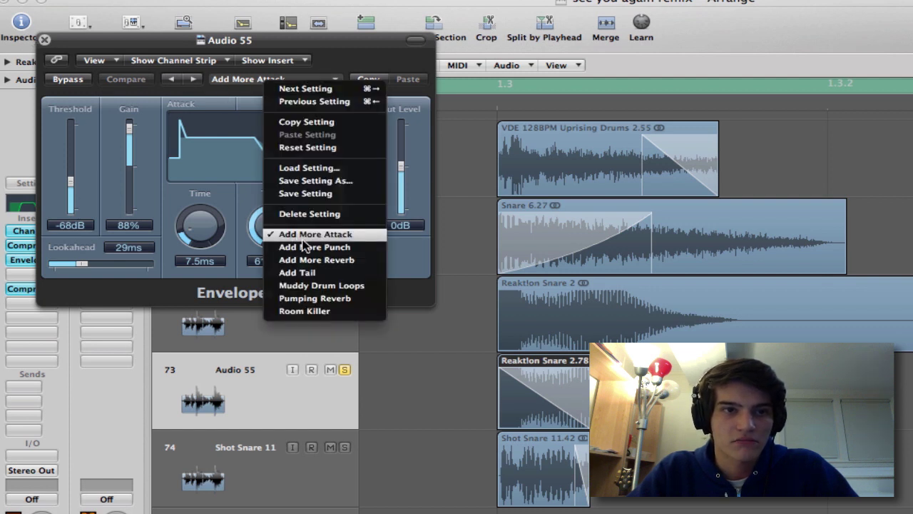
left_click(227, 189)
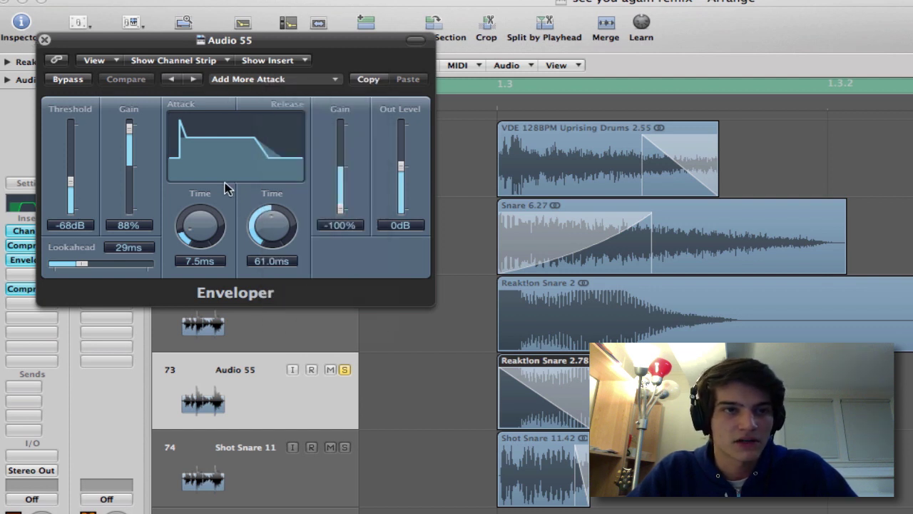
left_click(44, 39)
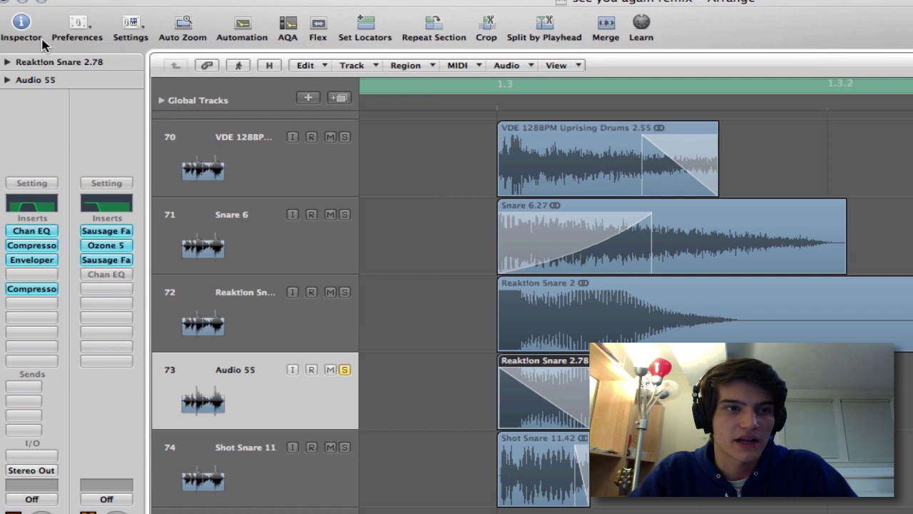
Review the limiter and extended parameters of the second Compressor on Audio 55, with its output mix at 100%.
left_click(25, 288)
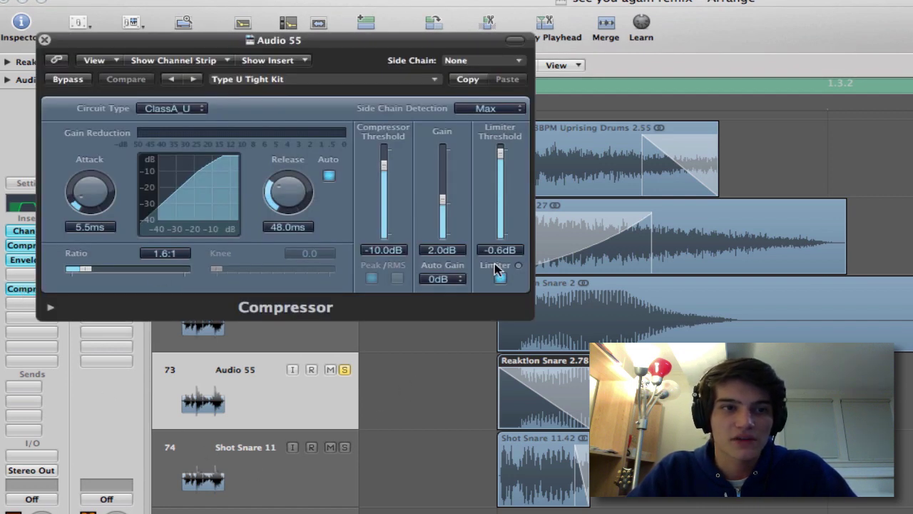
left_click(51, 307)
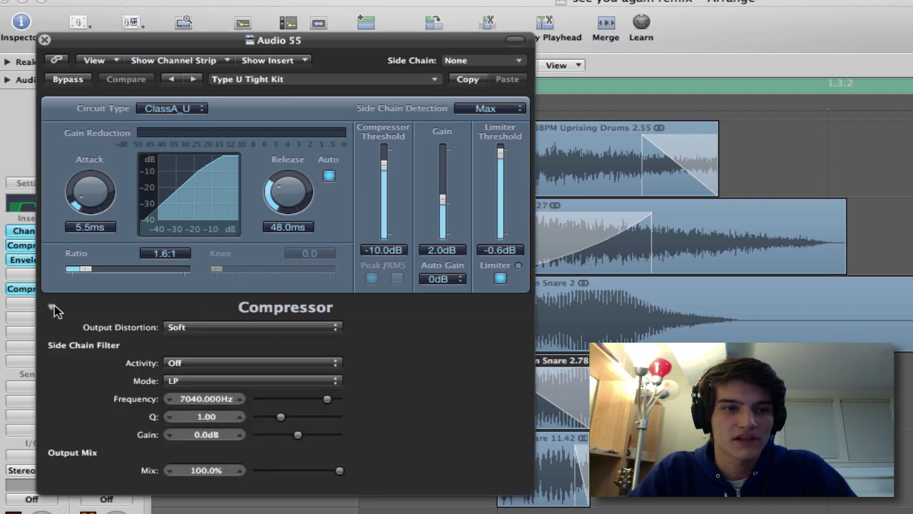
mouse_move(340, 473)
left_mouse_down()
mouse_move(282, 478)
mouse_move(343, 474)
left_mouse_up()
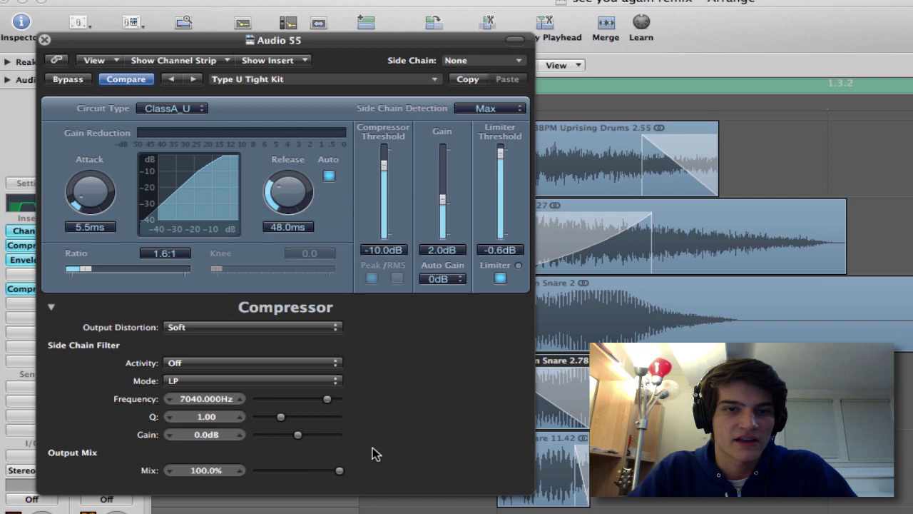
left_click(44, 40)
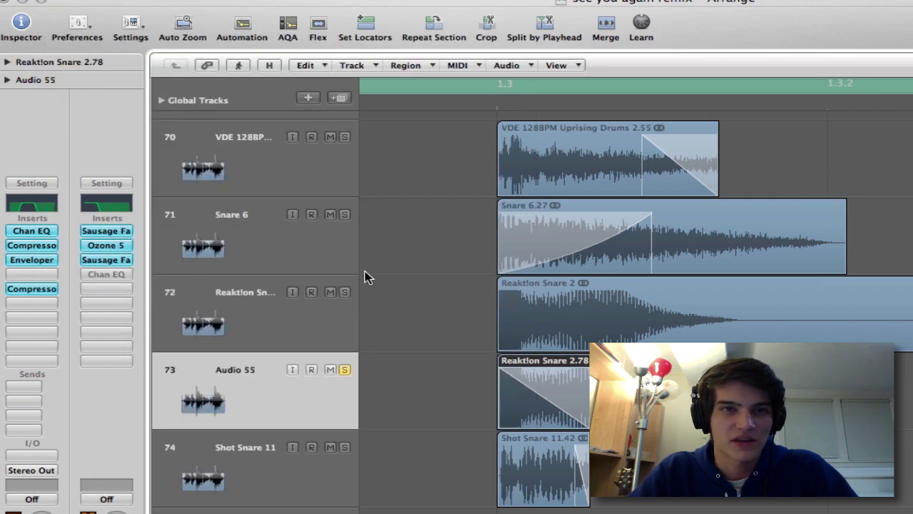
Listen to the soloed Audio 55 layer and select its Reakt!on Snare 2.78 region at the fade-out.
key("space")
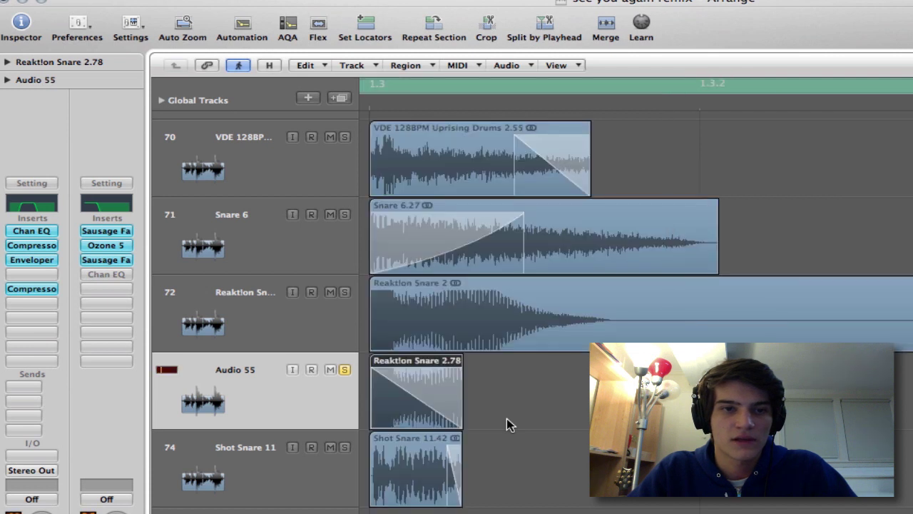
key("space")
left_click(493, 412)
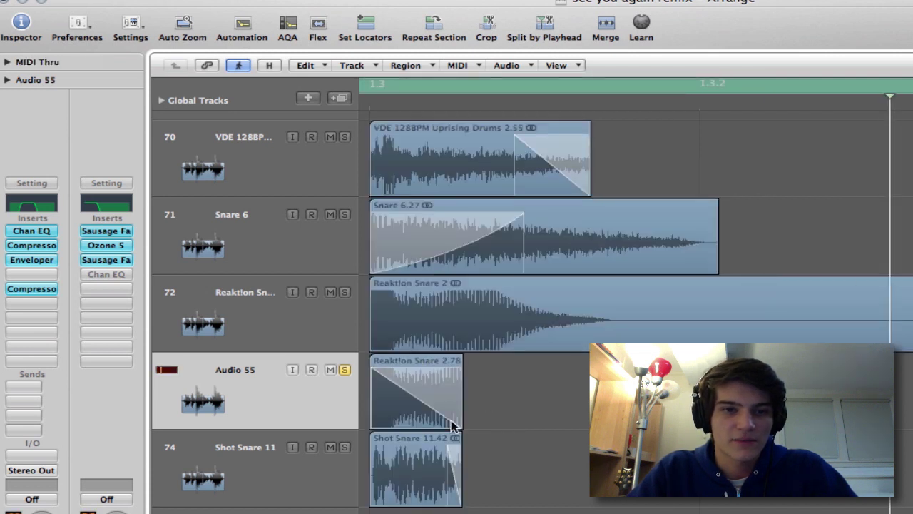
left_click(456, 423)
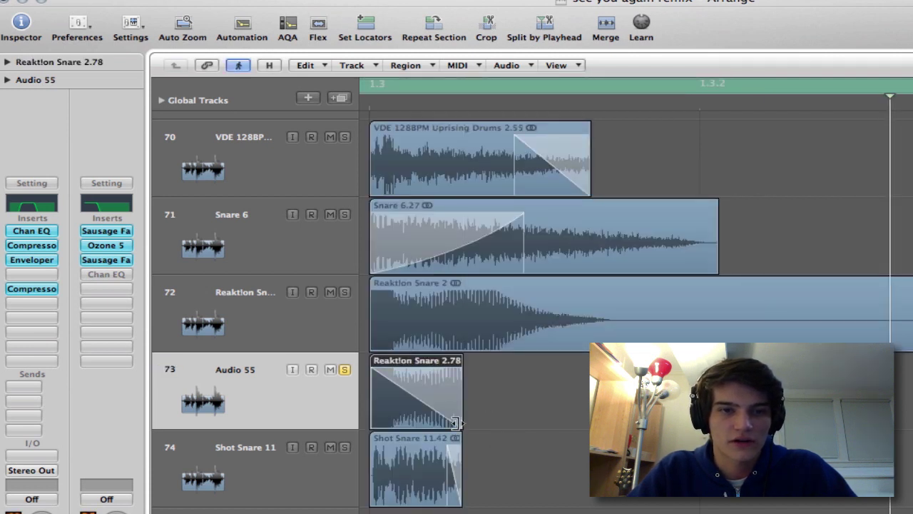
Try extending the Reaktion Snare 2.78 region on Audio 55 and compare it by ear with the original length.
left_click_drag(459, 423, 735, 423)
left_click(625, 507)
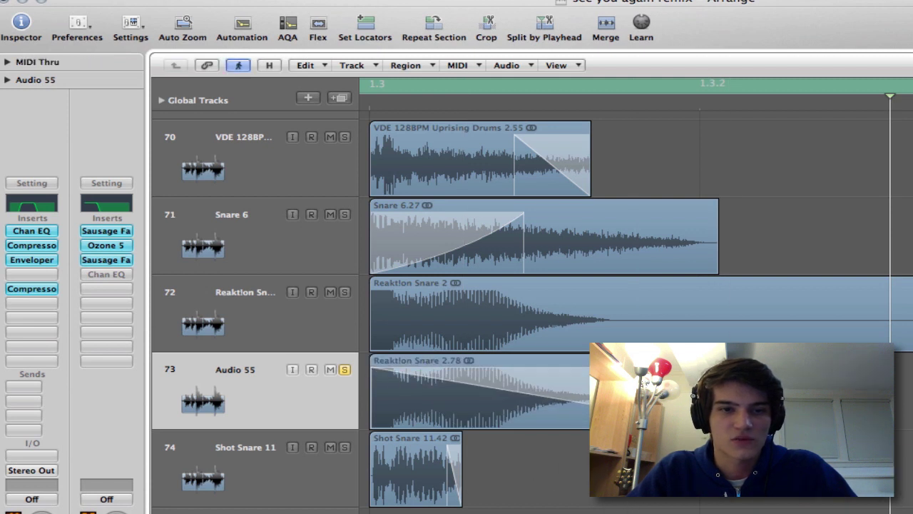
key("space")
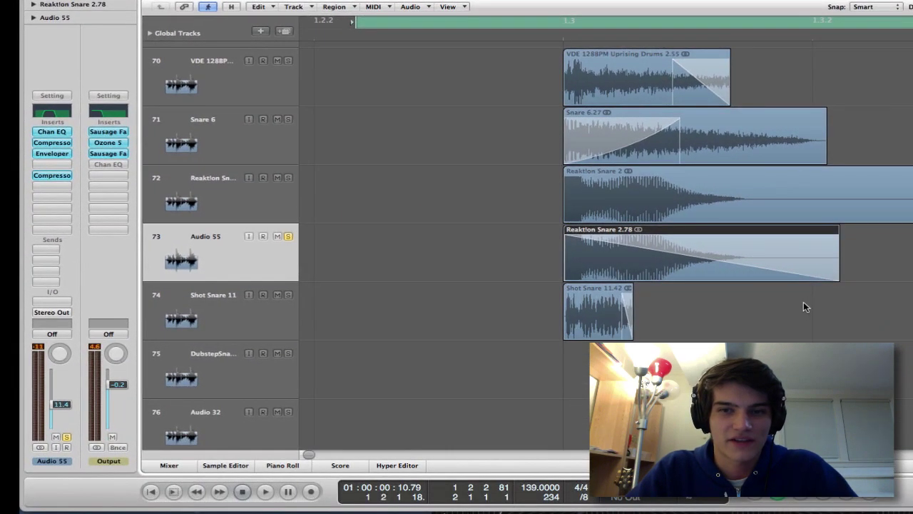
key("super+z")
left_click(716, 287)
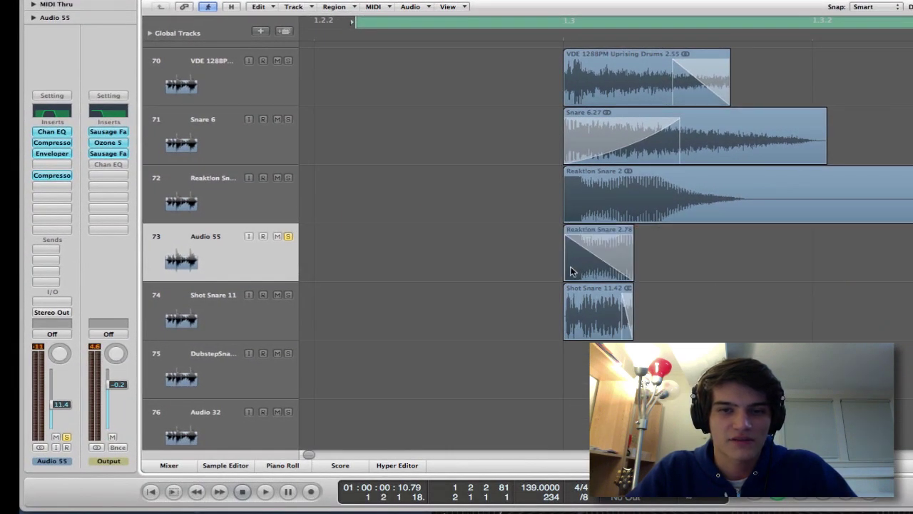
key("space")
key("space")
Solo Shot Snare 11 in place of Audio 55, then select its track and listen to the layer.
left_click(287, 294)
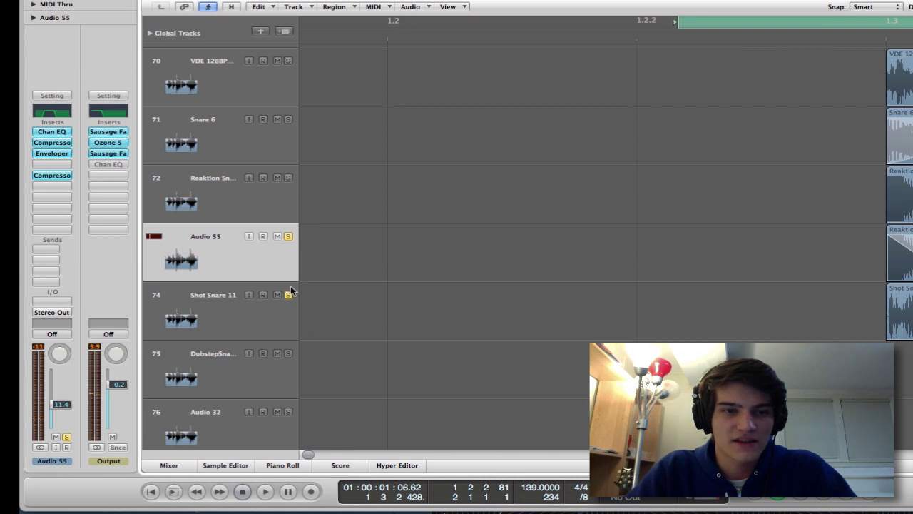
left_click(289, 236)
left_click(897, 267)
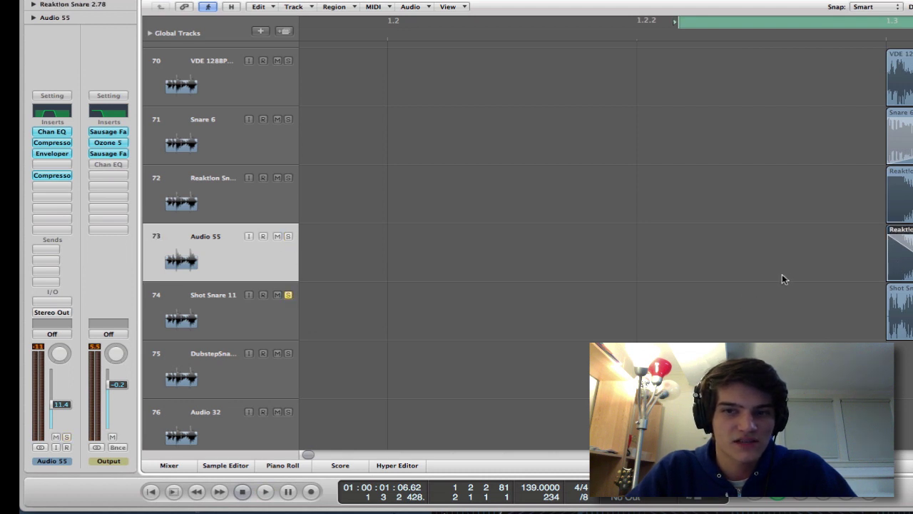
scroll(782, 274, "right", 10)
left_click(716, 292)
key("space")
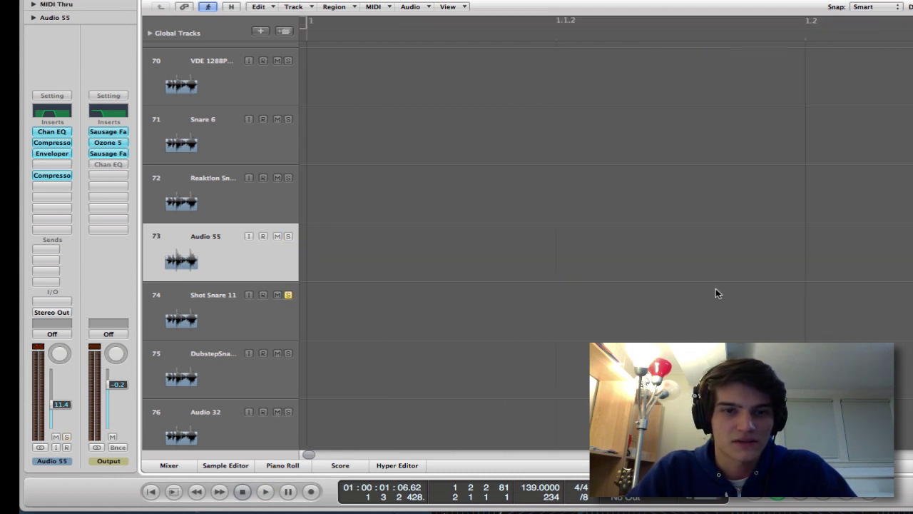
key("space")
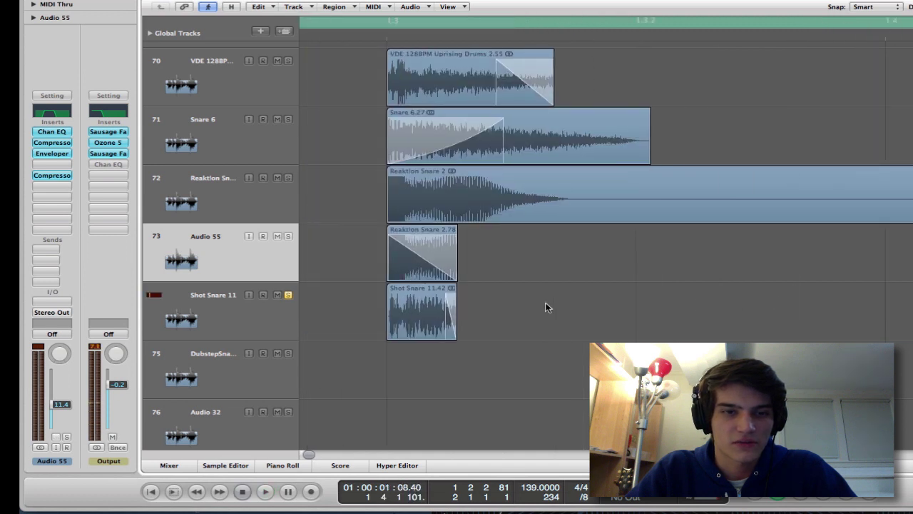
left_click(217, 317)
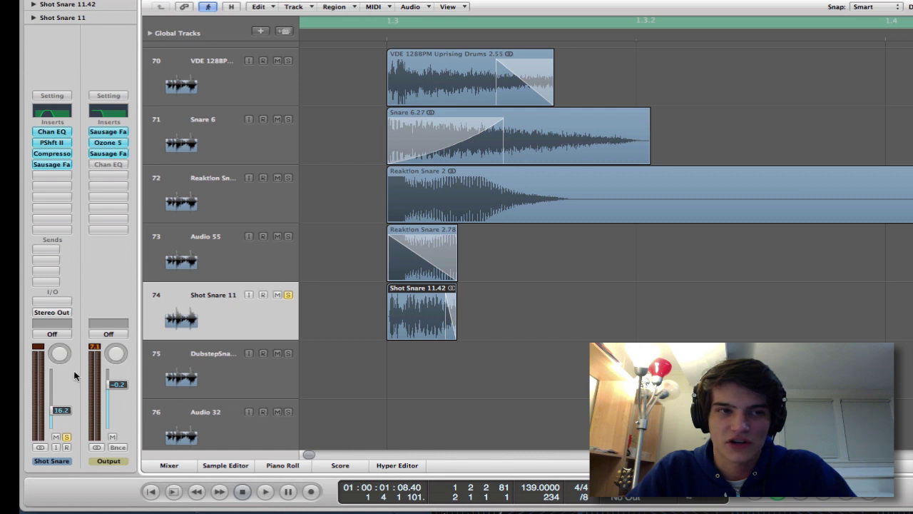
key("space")
key("space")
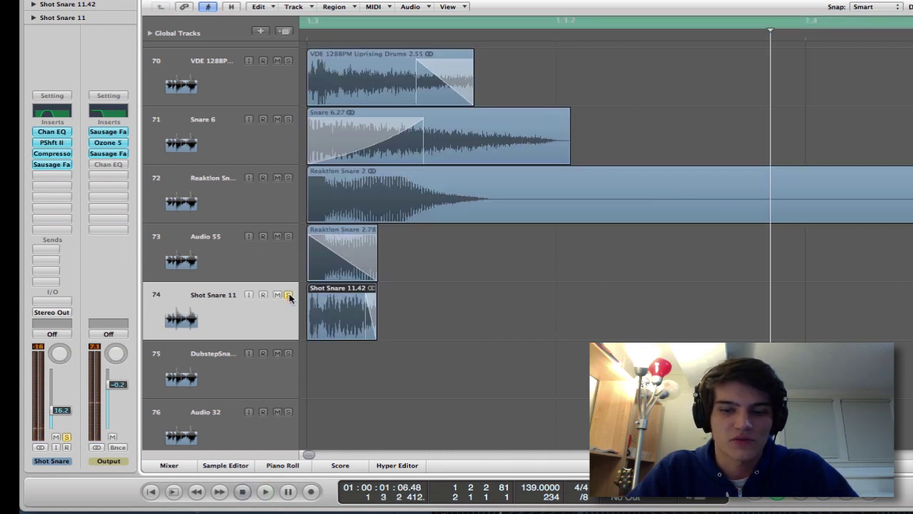
Solo all the snare tracks from SNAREZ through Shot Snare 11, tracks 66 to 74, and listen to them together.
left_click(289, 294)
key("ctrl+Left")
key("ctrl+Up")
key("ctrl+Up")
key("ctrl+Up")
key("ctrl+Up")
key("ctrl+Up")
key("ctrl+Up")
key("ctrl+Up")
key("ctrl+Up")
key("ctrl+Up")
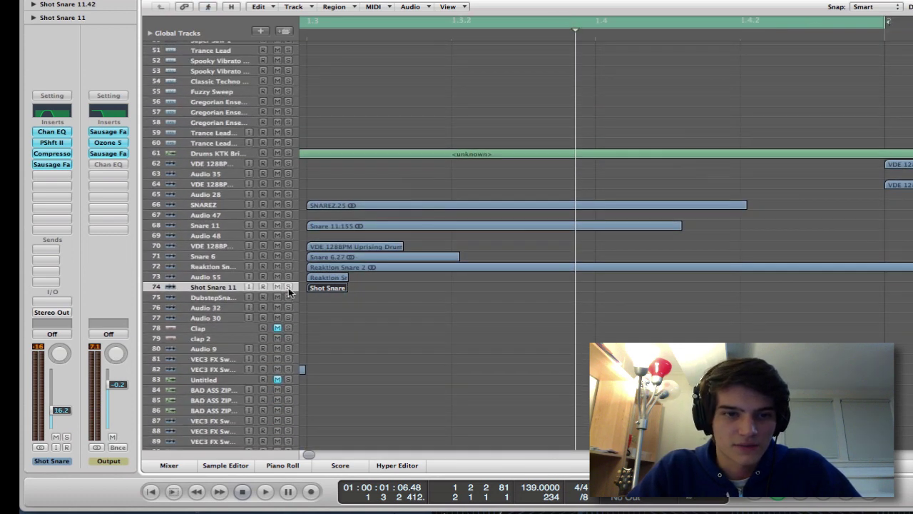
left_click_drag(289, 293, 288, 207)
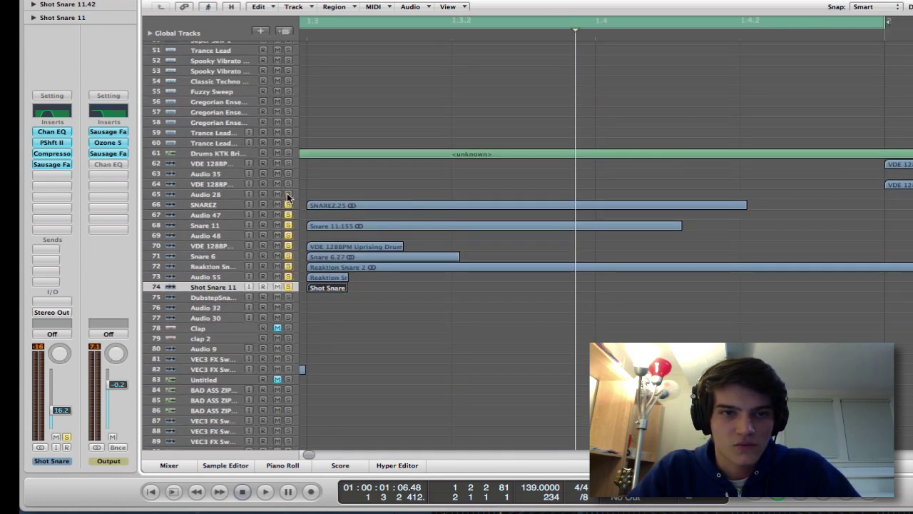
left_click(347, 179)
key("space")
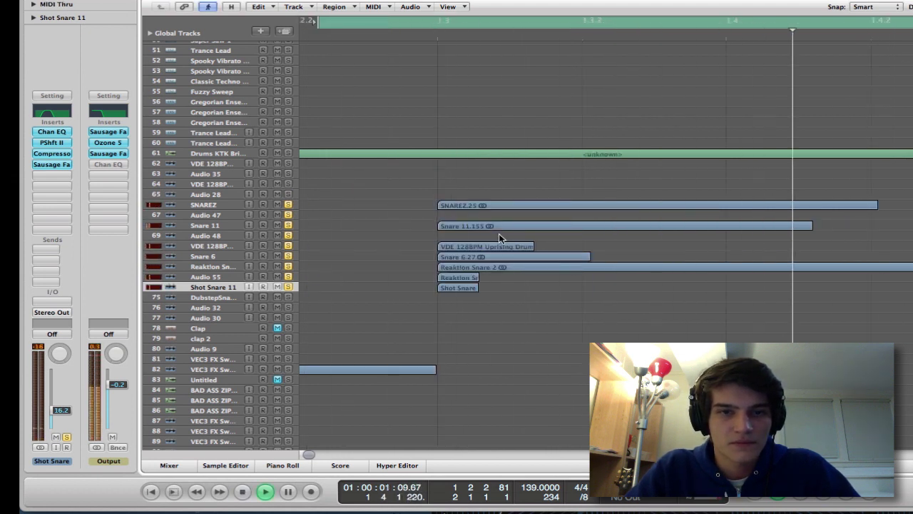
key("space")
Solo only the Snare 6 track and lower its volume to -7.6 while listening to it.
left_click_drag(421, 223, 605, 320)
left_click(198, 192)
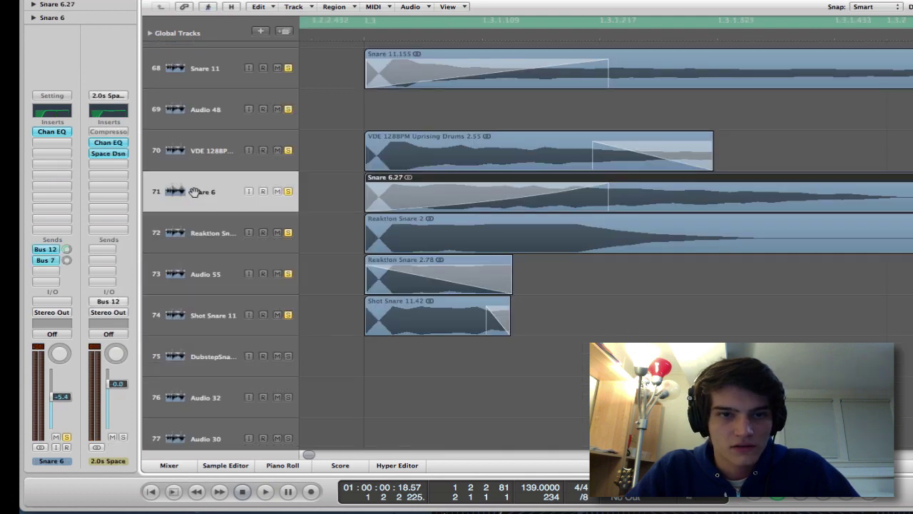
left_click(288, 191)
left_click(289, 191)
key("space")
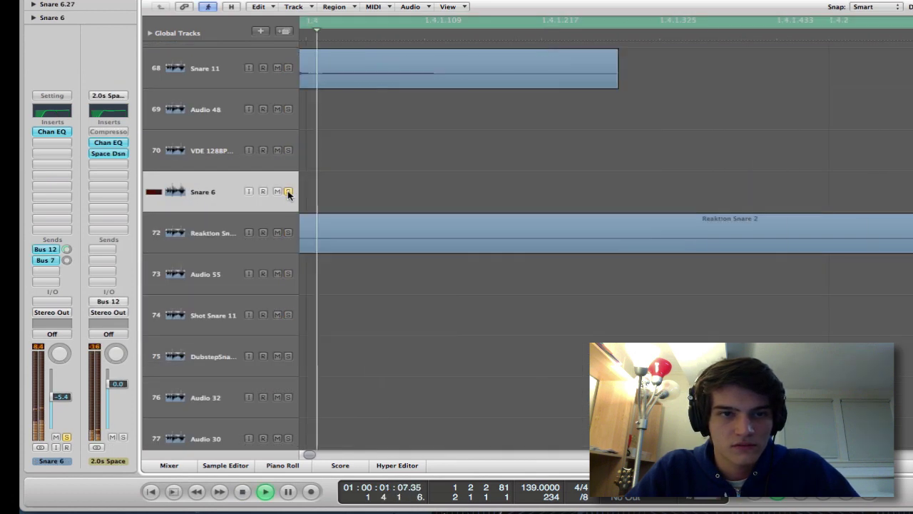
left_click_drag(62, 396, 62, 400)
key("space")
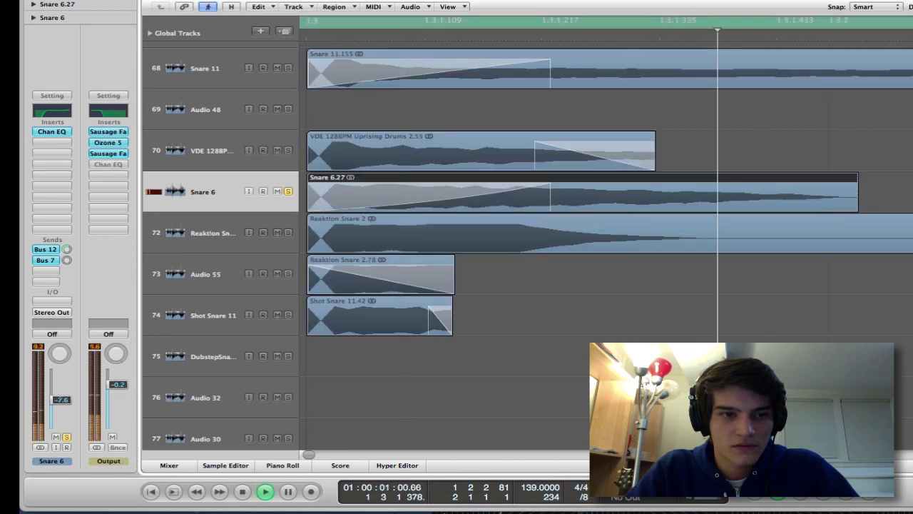
key("space")
Unsolo Snare 6 and set the start of the cycle range to 1 2 2 1.
key("ctrl+alt+Left")
key("ctrl+alt+Left")
key("ctrl+alt+Left")
key("ctrl+alt+Left")
key("ctrl+alt+Left")
key("ctrl+alt+Left")
key("ctrl+alt+Up")
key("ctrl+alt+Up")
key("ctrl+alt+Up")
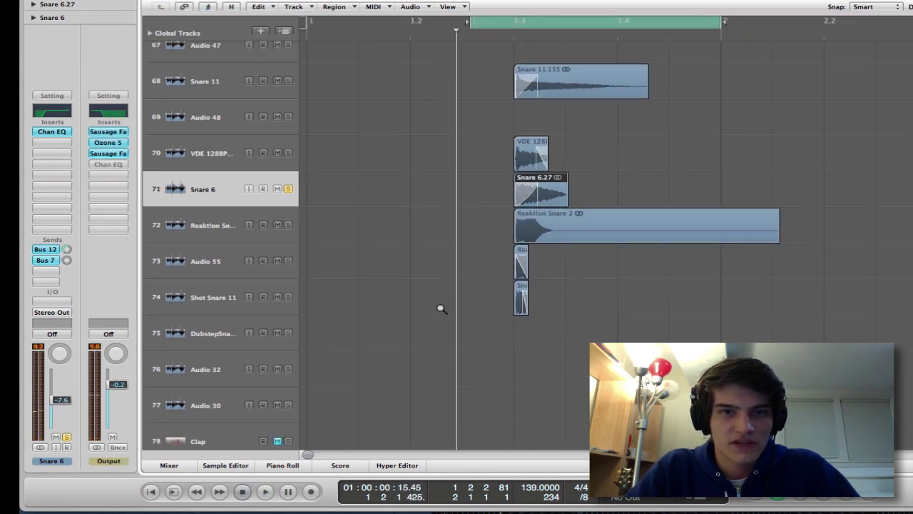
key("ctrl+alt+Up")
key("ctrl+alt+Up")
key("ctrl+alt+Up")
key("ctrl+alt+Up")
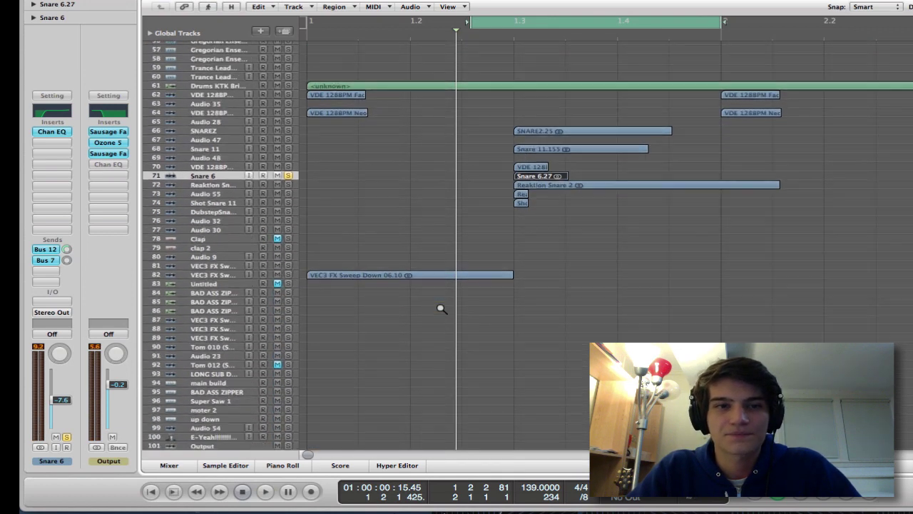
key("ctrl+alt+Left")
key("ctrl+alt+Left")
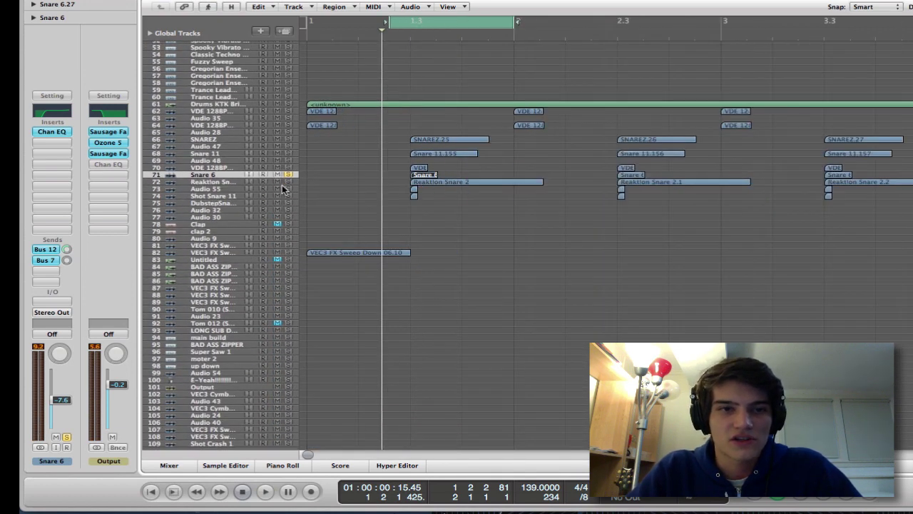
left_click(346, 179)
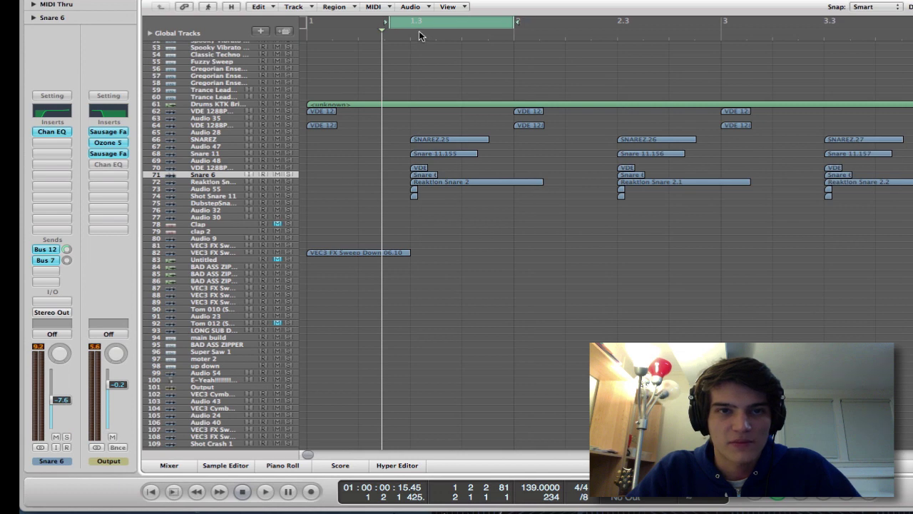
left_click_drag(389, 21, 385, 22)
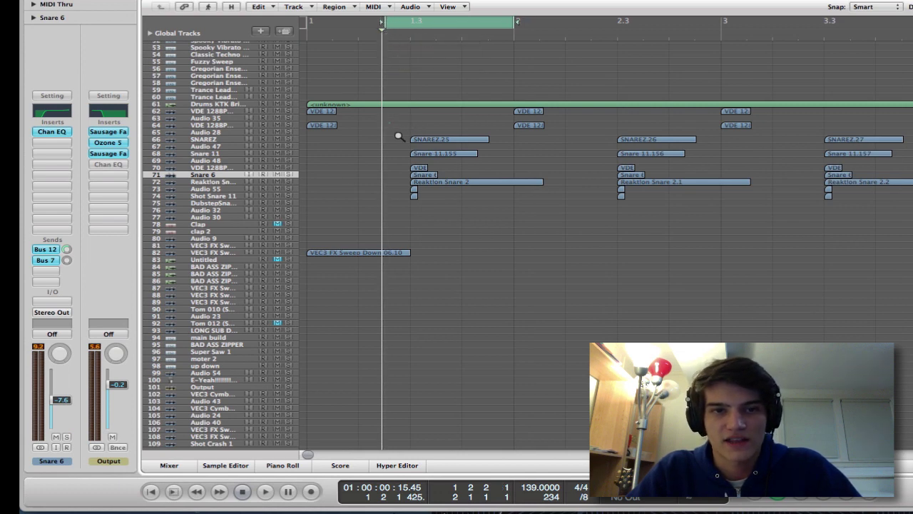
Review the repeating snare layers across the first bars and turn off cycle playback.
left_click_drag(391, 128, 524, 232)
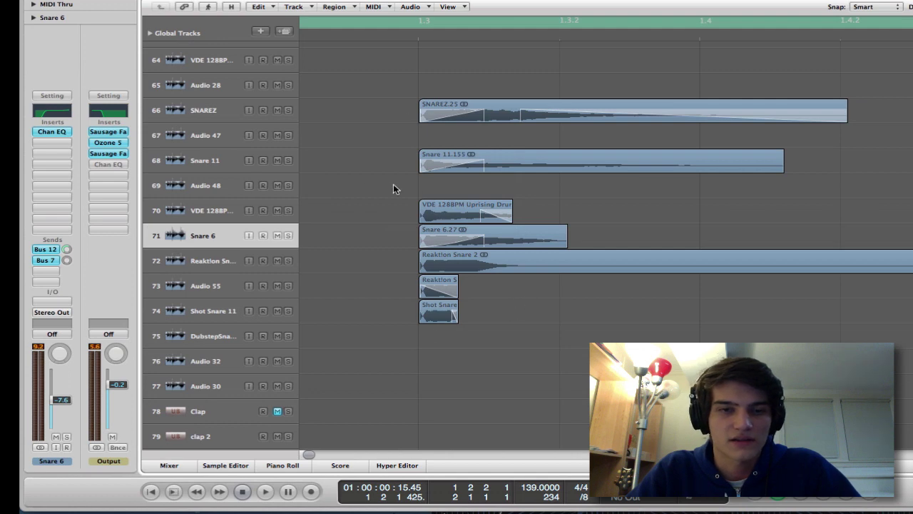
left_click(401, 140, "ctrl+alt")
left_click(401, 140, "ctrl+alt")
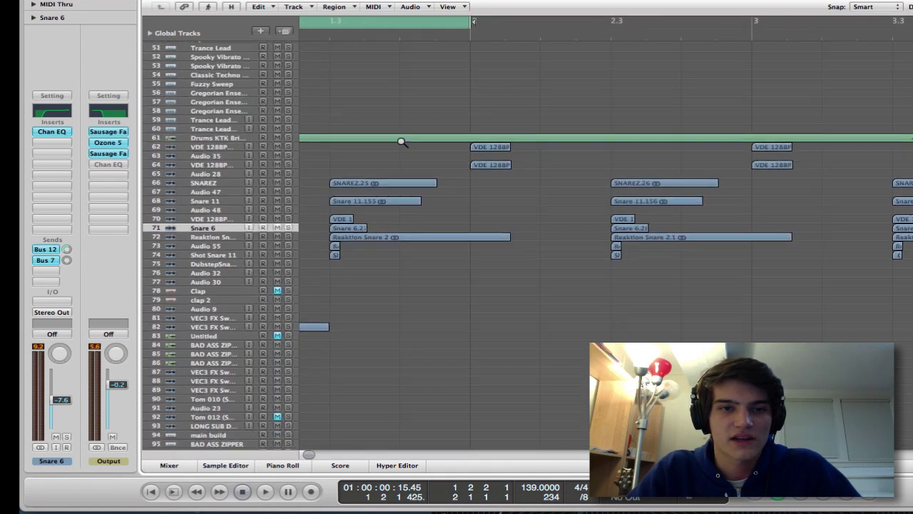
scroll(404, 212, "left", 3)
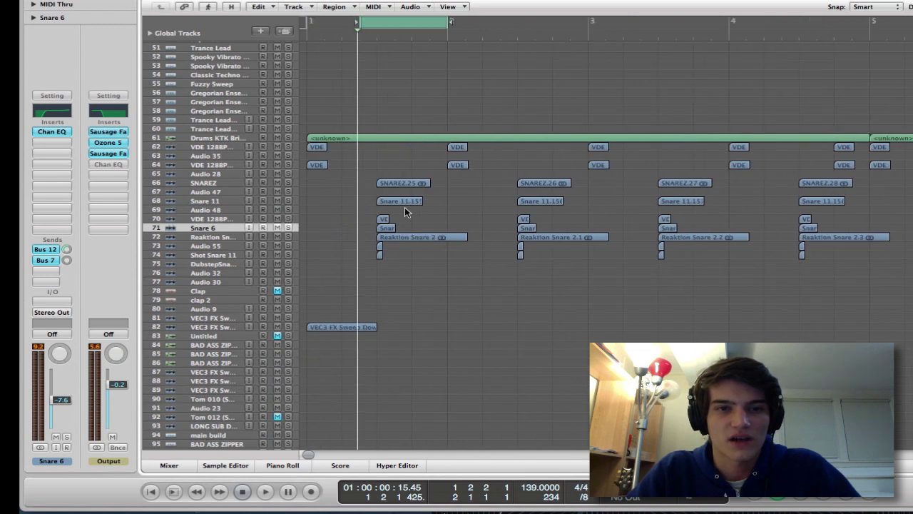
left_click(372, 23)
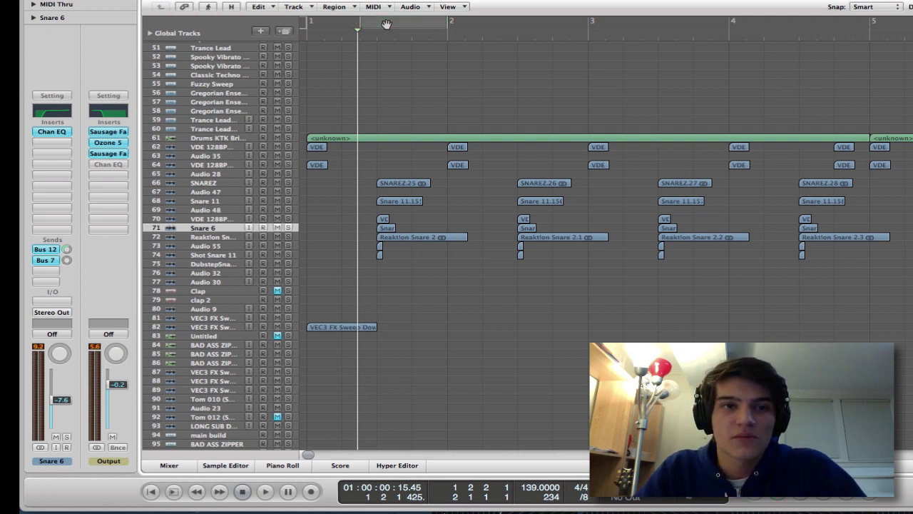
Open the first Channel EQ of the Drums KTK Bright Cymbals track and show its MIDI notes.
left_click(214, 135)
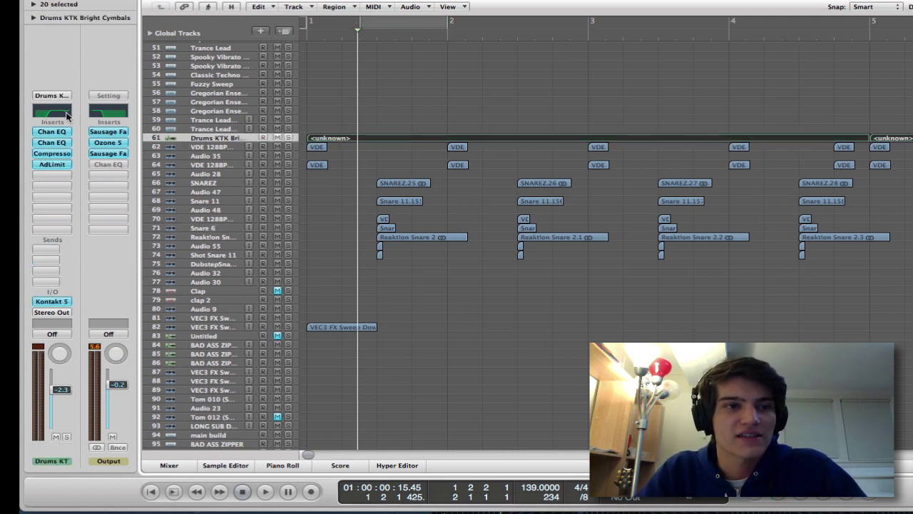
left_click(61, 114)
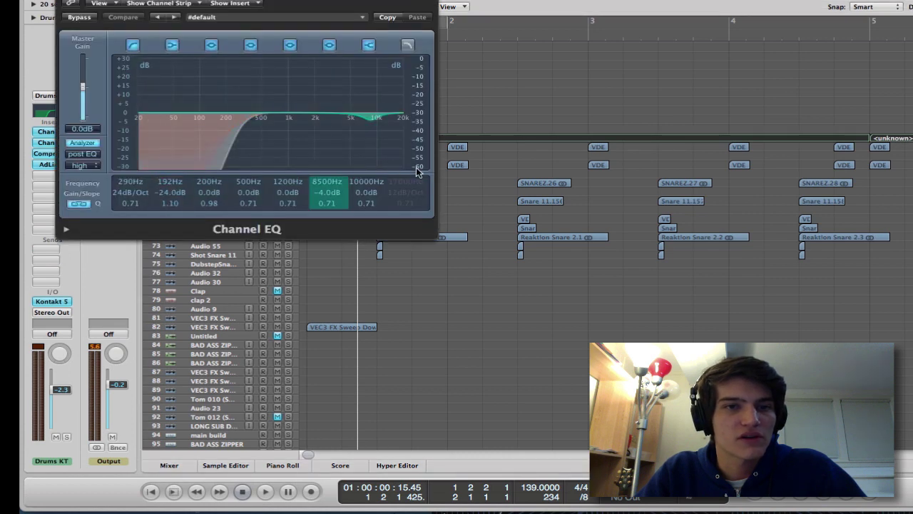
left_click(576, 116)
double_click(550, 138)
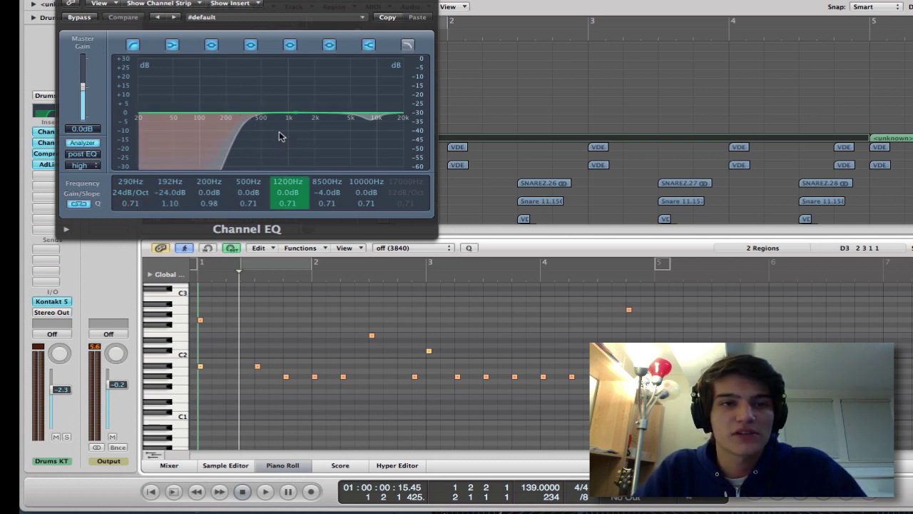
Solo Drums KTK Bright Cymbals and listen to its pattern while examining the low cut in the Channel EQ.
key("space")
key("space")
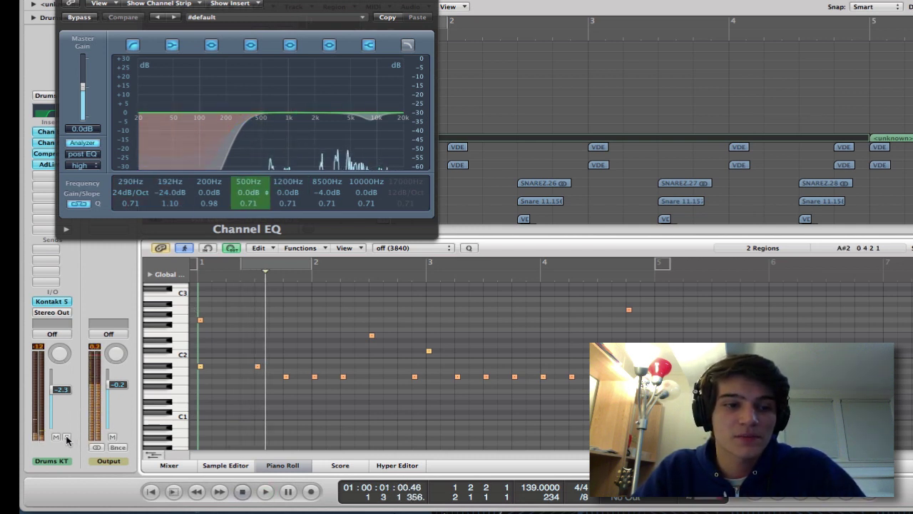
left_click(67, 437)
key("space")
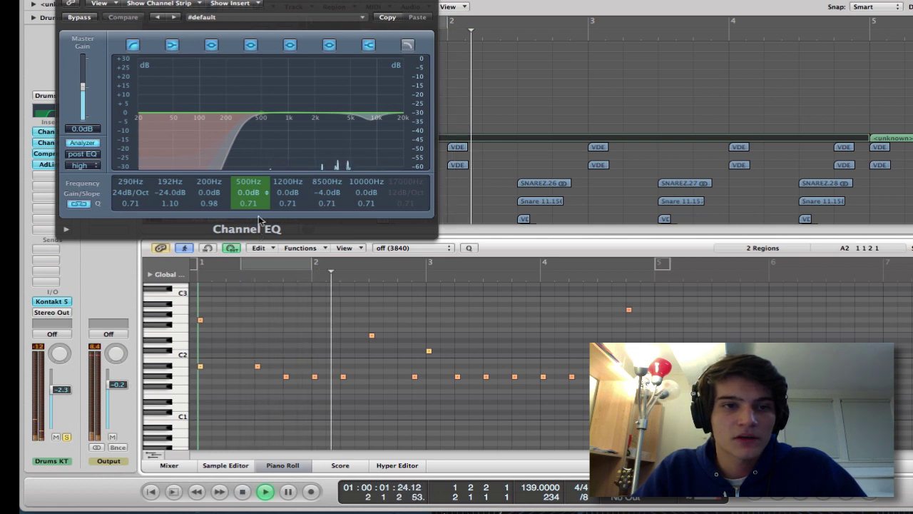
key("space")
left_click_drag(226, 121, 255, 122)
key("space")
left_click(119, 20)
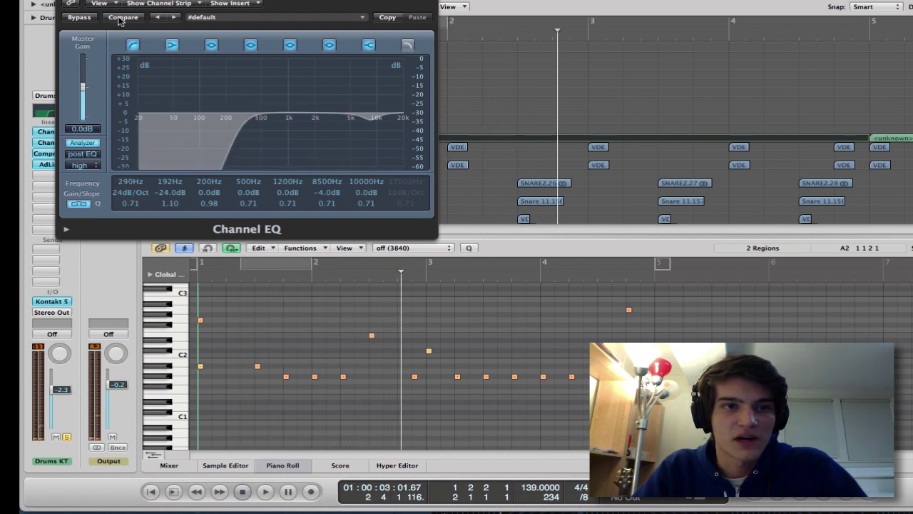
key("space")
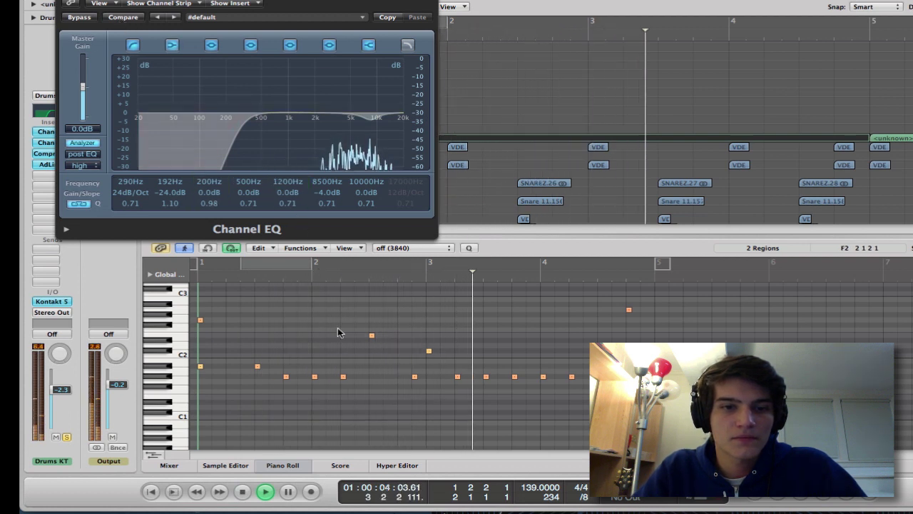
key("space")
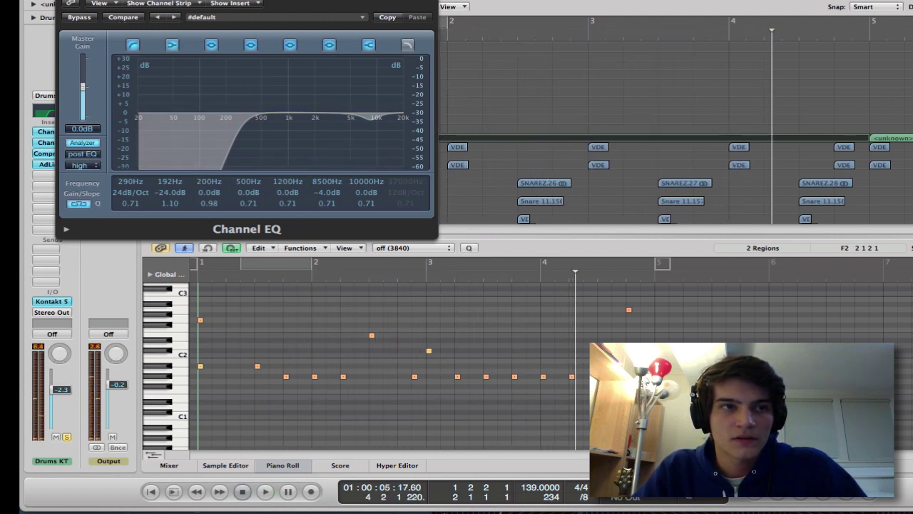
Close the first Channel EQ and the MIDI note editor of Drums KTK Bright Cymbals.
left_click(64, 0)
left_click(420, 104)
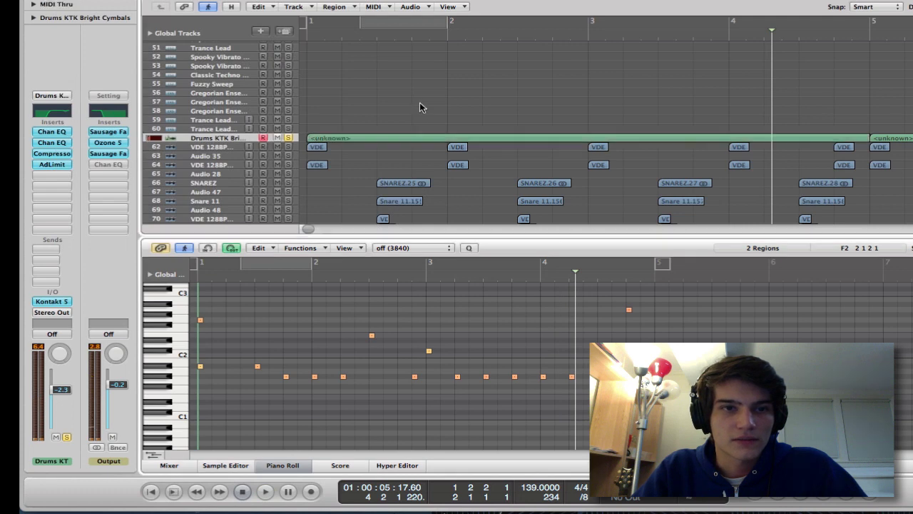
left_click(289, 466)
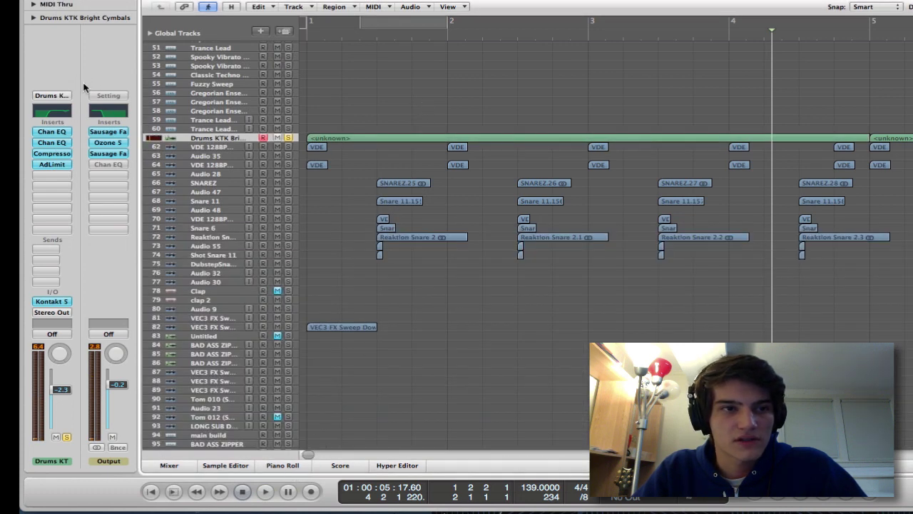
Examine the low cut of the second Channel EQ on Drums KTK Bright Cymbals, then close it and unsolo the track.
left_click(51, 145)
left_click_drag(171, 143, 273, 138)
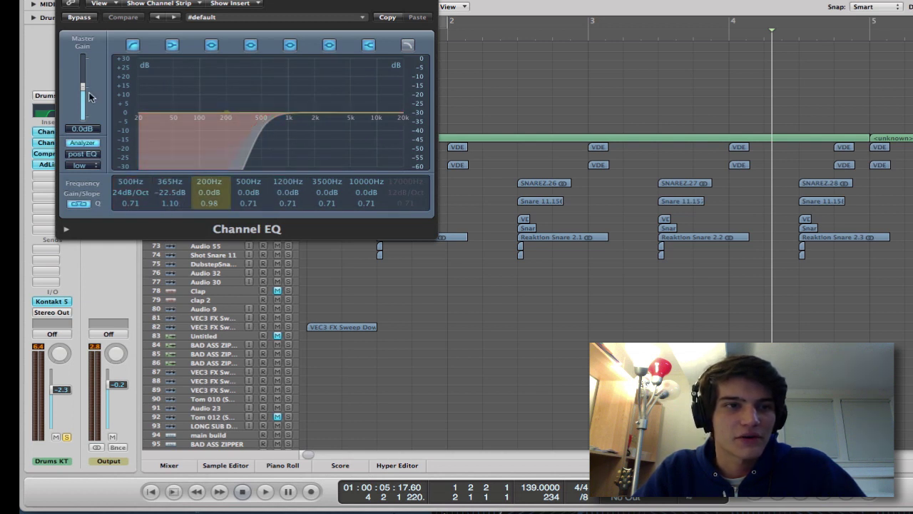
left_click(64, 0)
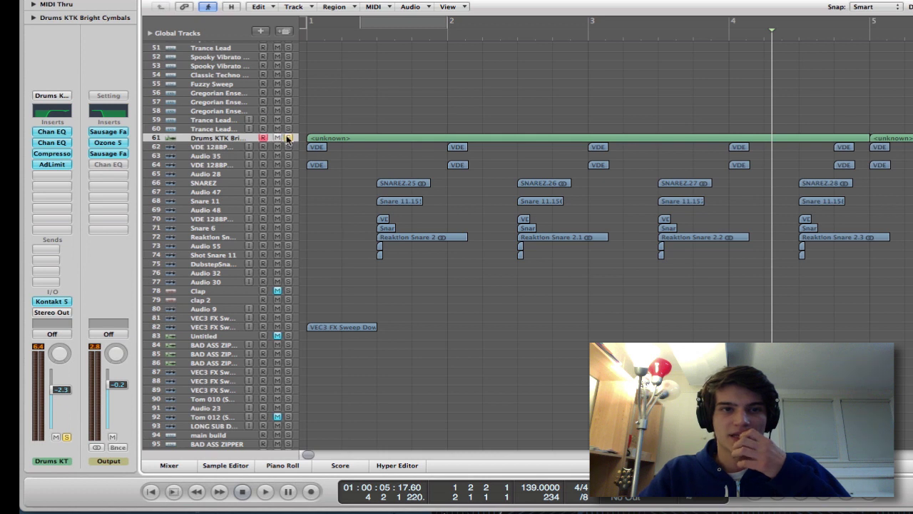
scroll(430, 103, "down", 5)
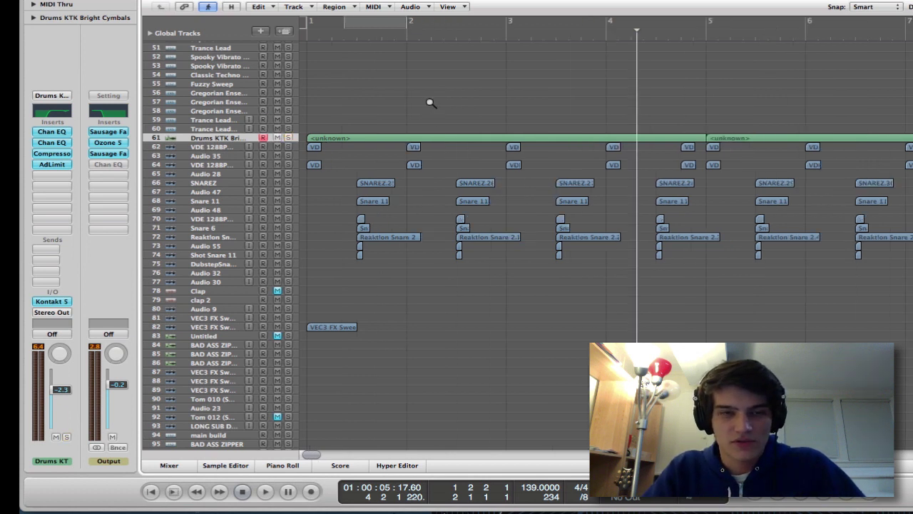